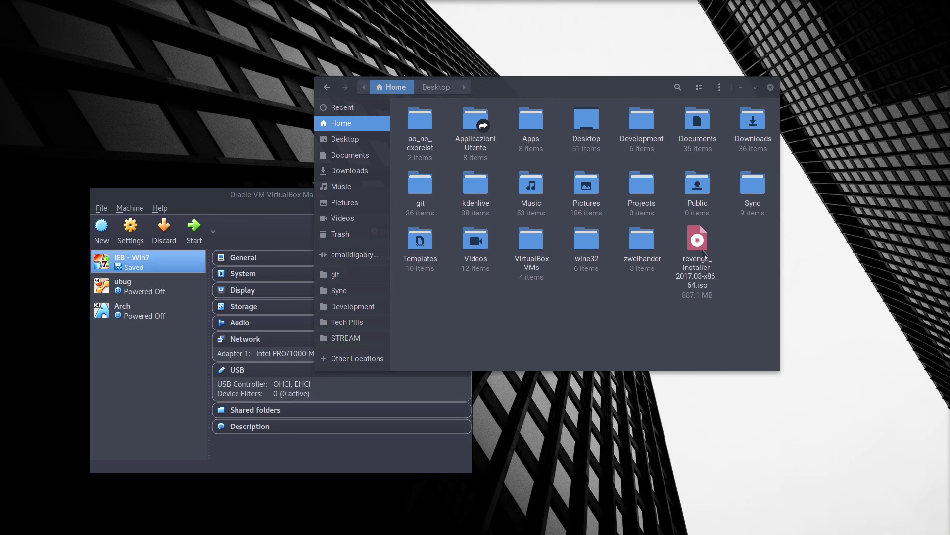
# - Create a new Arch Linux (64-bit) VM named Revenge Arch with 2048 MB memory from the revenge installer ISO
pyautogui.click(703, 252)
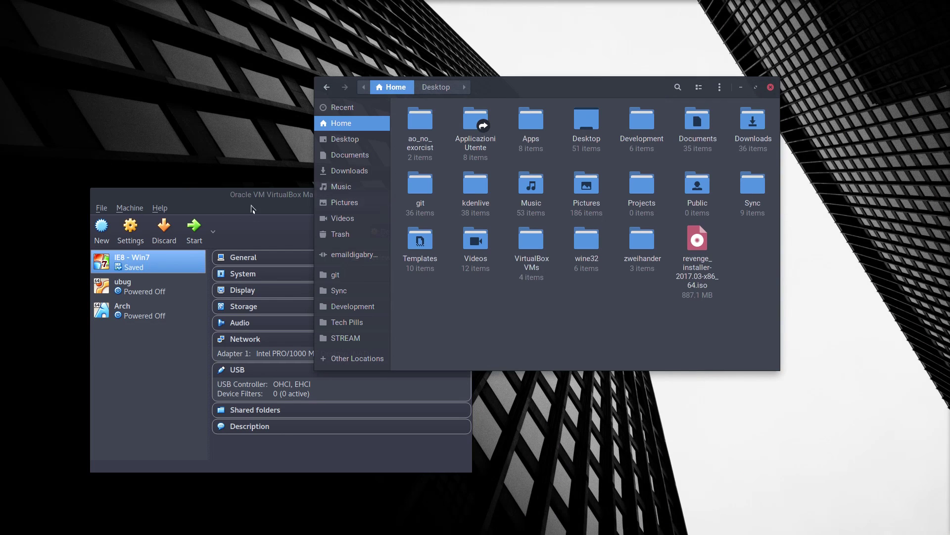
pyautogui.moveTo(251, 209); pyautogui.dragTo(527, 129)
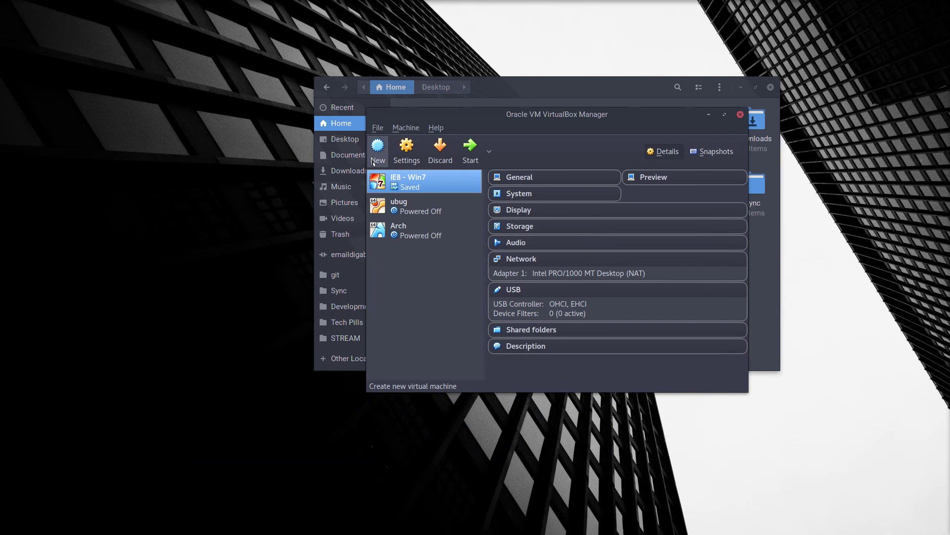
pyautogui.click(374, 161)
pyautogui.moveTo(549, 143); pyautogui.dragTo(588, 122)
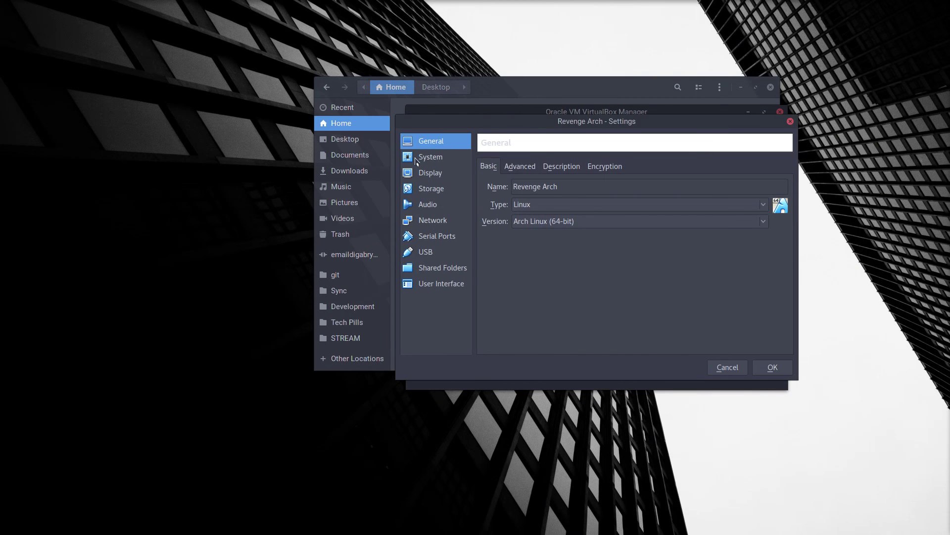
# - Enable EFI in Revenge Arch's System settings, save, and start the machine
pyautogui.click(416, 161)
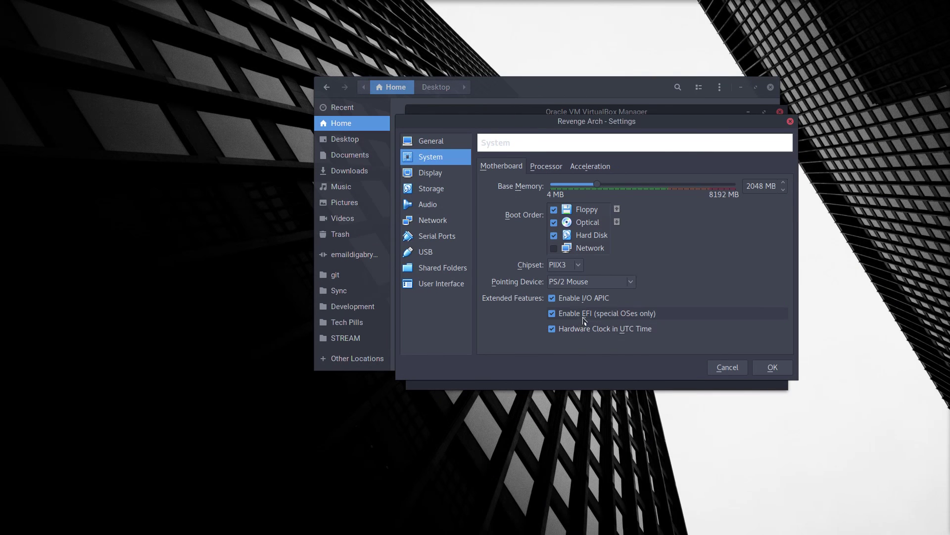
pyautogui.click(590, 315)
pyautogui.click(782, 370)
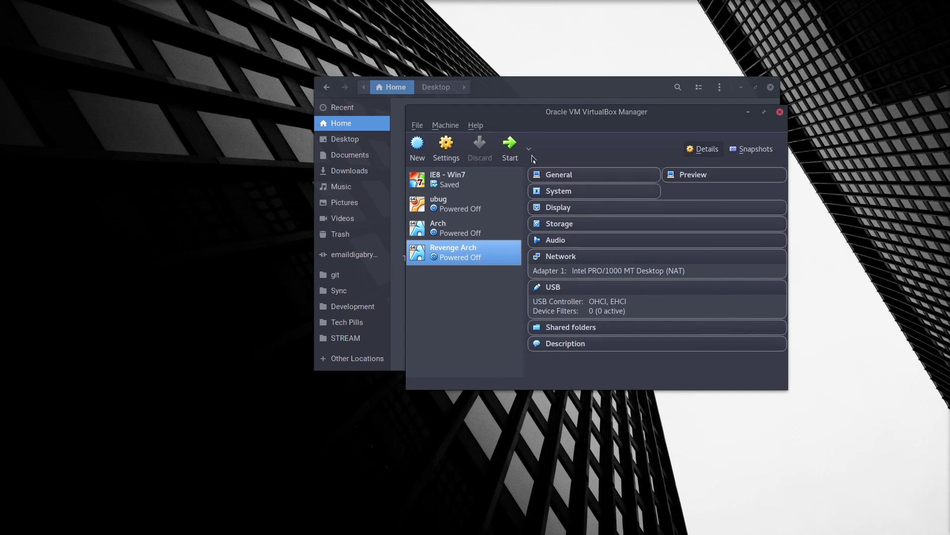
pyautogui.click(509, 149)
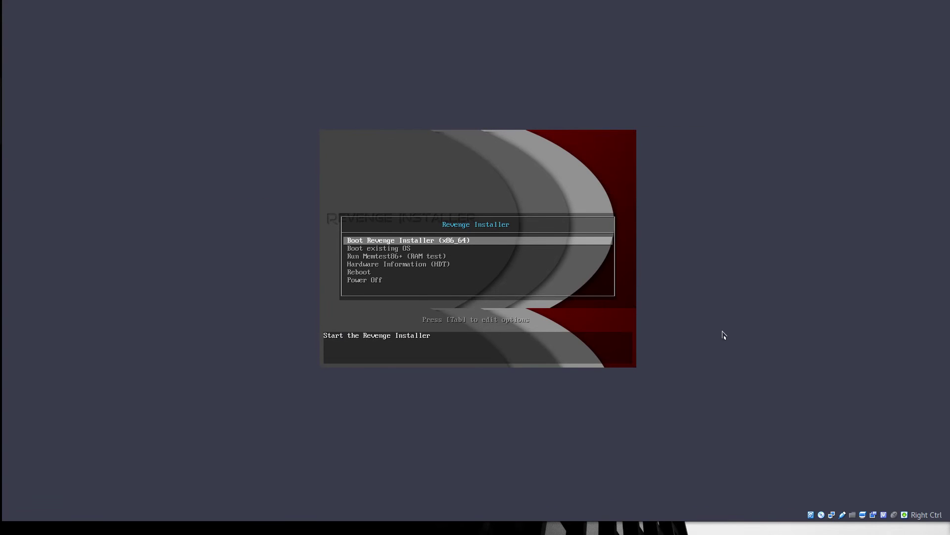
# - Boot the 'Boot Revenge Installer (x86_64)' entry and enlarge the VM window to fill the screen
pyautogui.press('Up')
pyautogui.press('Up')
pyautogui.press('Up')
pyautogui.press('Up')
pyautogui.press('Up')
pyautogui.press('Up')
pyautogui.press('Return')
pyautogui.press('Control_R+f')
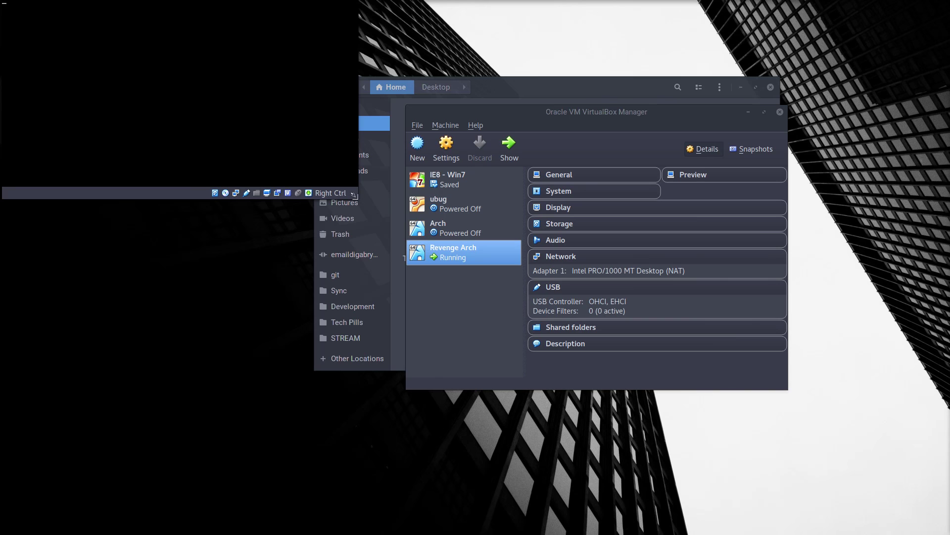
pyautogui.moveTo(354, 195); pyautogui.dragTo(947, 530)
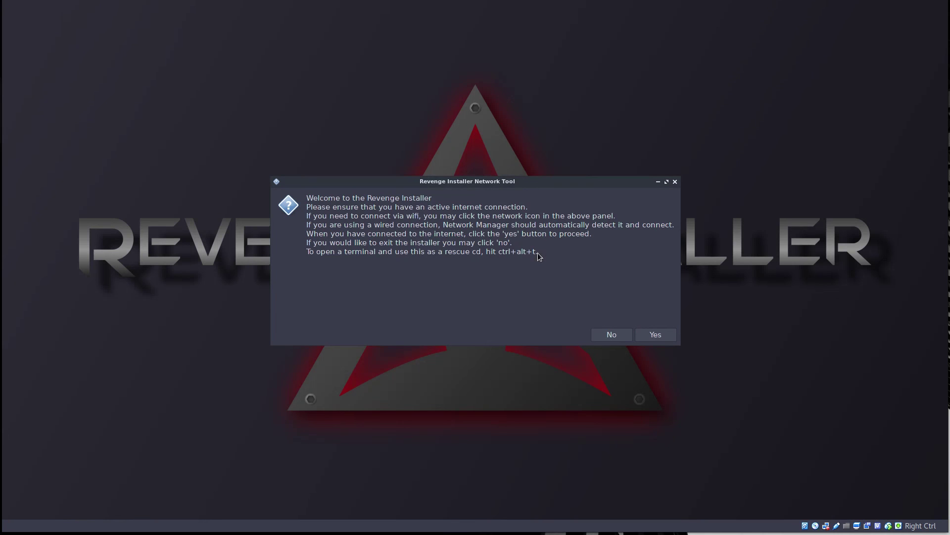
# - Read the welcome dialog's active internet connection and wired connection lines by highlighting them
pyautogui.moveTo(454, 183); pyautogui.dragTo(458, 176)
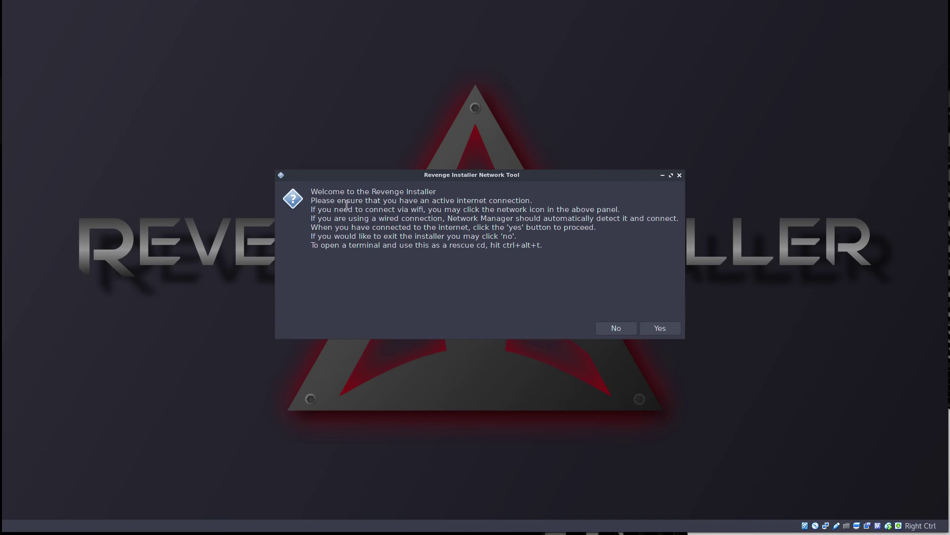
pyautogui.moveTo(338, 204); pyautogui.dragTo(528, 204)
pyautogui.click(547, 204)
pyautogui.moveTo(320, 221); pyautogui.dragTo(349, 227)
pyautogui.click(349, 227)
# - Move the welcome dialog up and right, then open and dismiss the desktop menu several times
pyautogui.moveTo(454, 176); pyautogui.dragTo(376, 84)
pyautogui.rightClick(717, 84)
pyautogui.click(660, 62)
pyautogui.rightClick(662, 57)
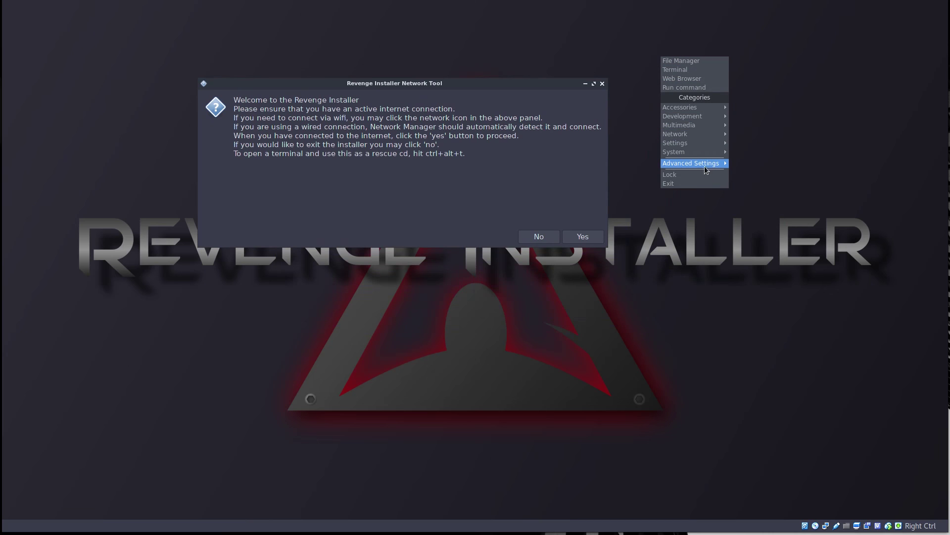
pyautogui.moveTo(705, 163)
pyautogui.click(539, 32)
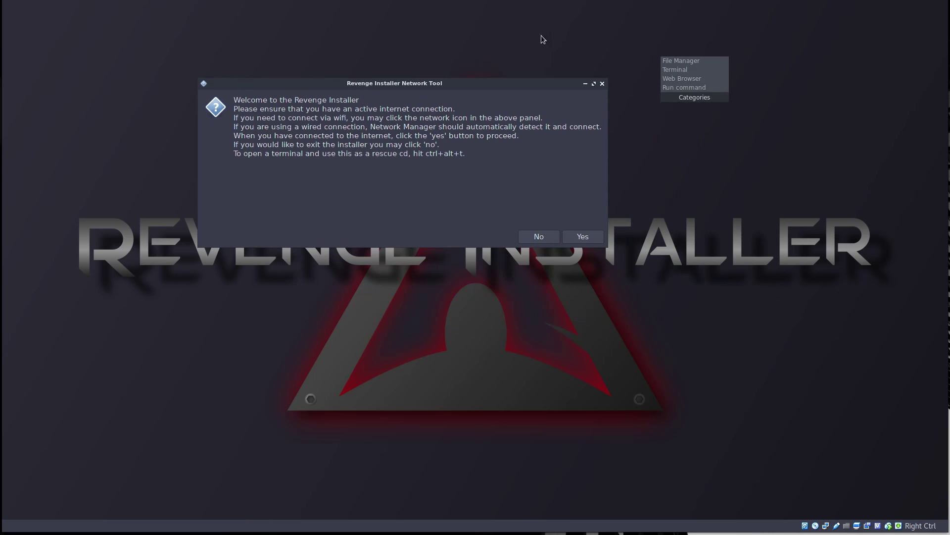
pyautogui.rightClick(526, 4)
pyautogui.press('Escape')
# - Try the Ctrl+Alt+T and Ctrl+Alt+Left shortcuts, recentre the welcome dialog, and browse the desktop menu's Accessories category
pyautogui.hotkey('ctrl', 'alt', 't')
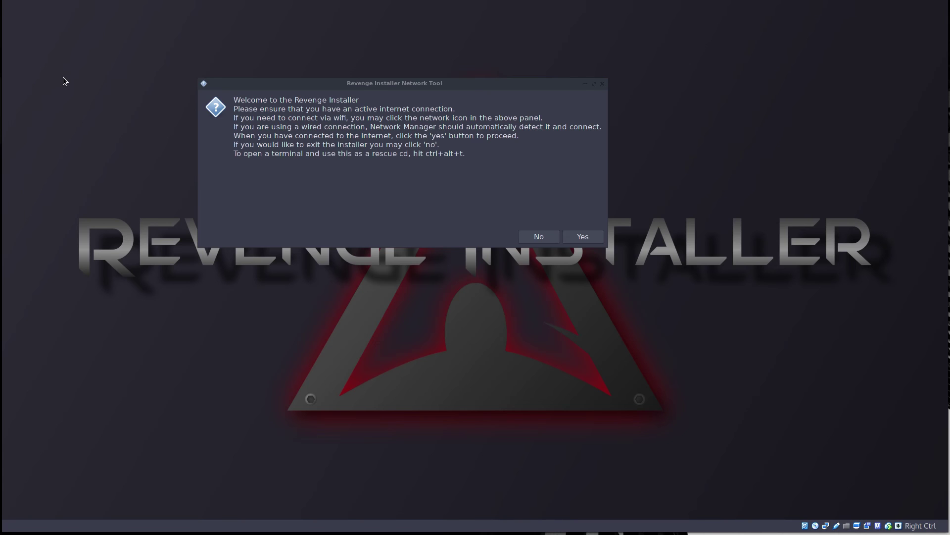
pyautogui.hotkey('ctrl', 'alt', 'Left')
pyautogui.moveTo(457, 89); pyautogui.dragTo(539, 114)
pyautogui.hotkey('ctrl', 'alt', 't')
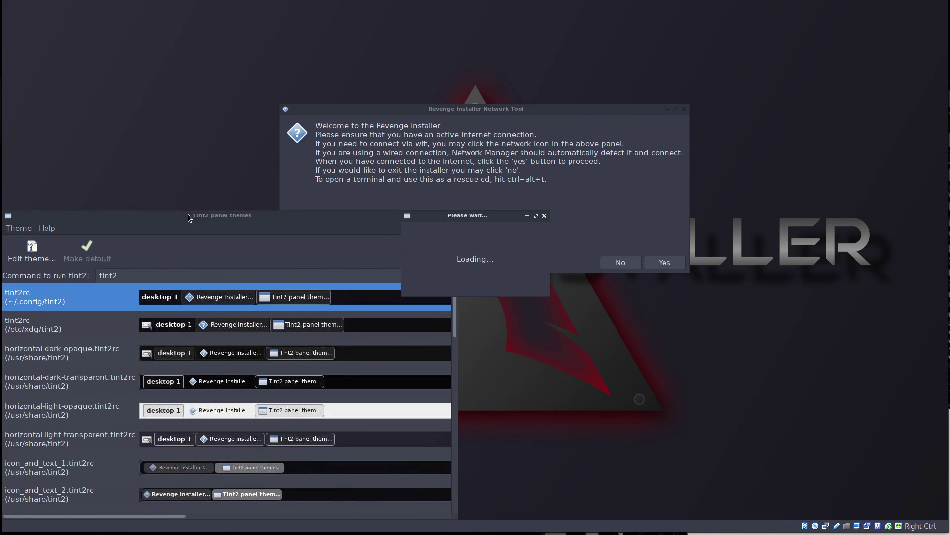
pyautogui.rightClick(741, 52)
pyautogui.moveTo(779, 121)
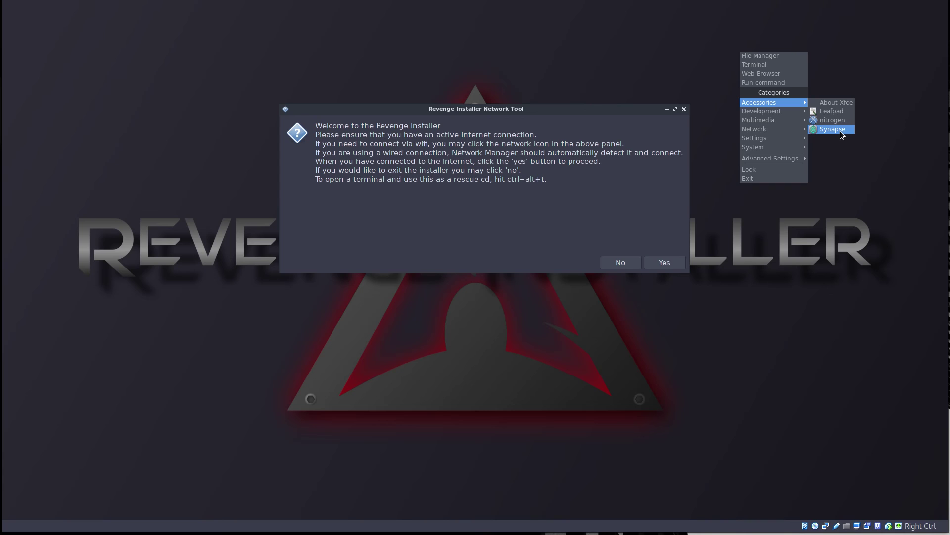
# - Launch the Synapse launcher from Accessories and quit it from its options list
pyautogui.click(833, 129)
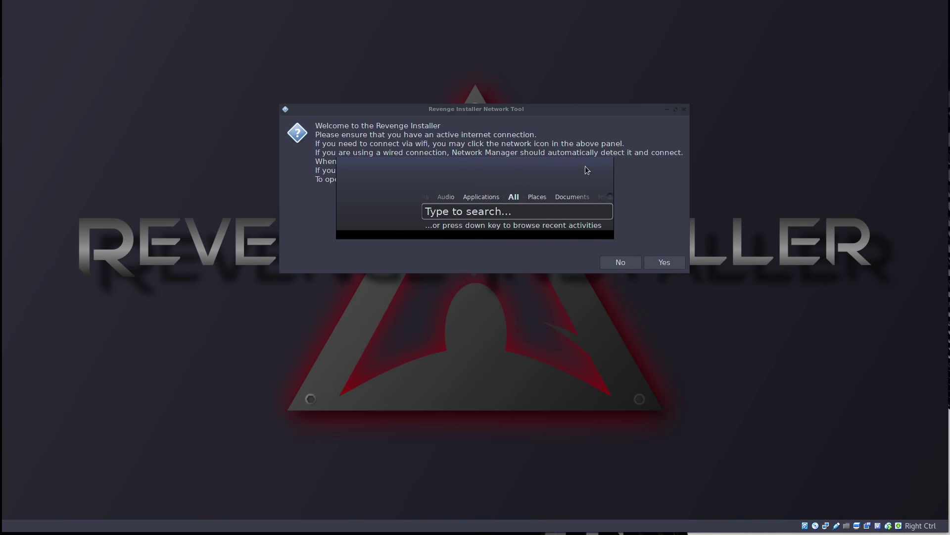
pyautogui.click(611, 197)
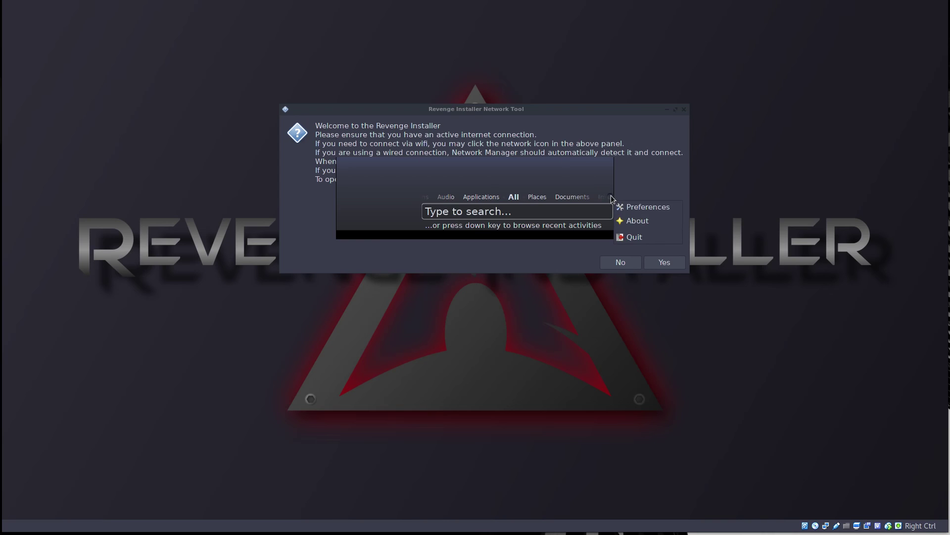
pyautogui.click(633, 235)
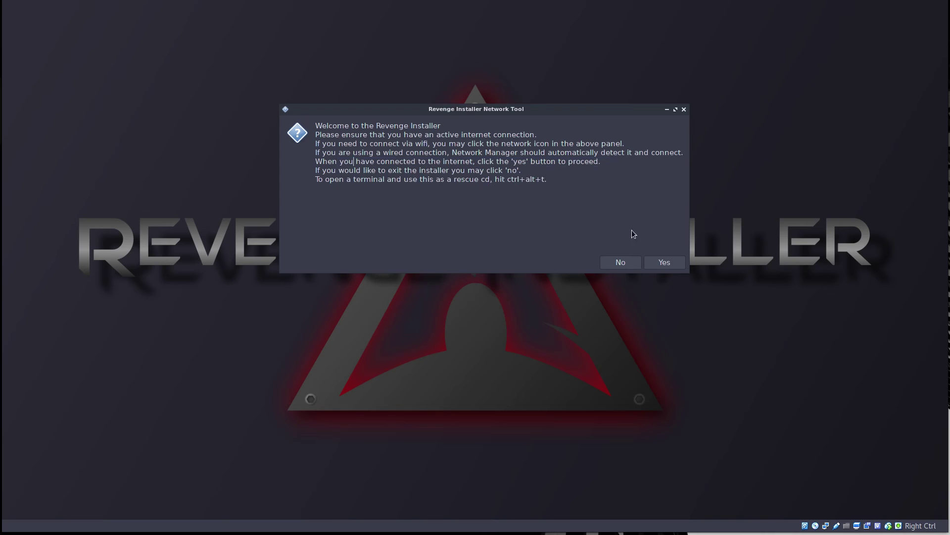
# - Open the Icon Browser from the Development menu, view its Emotes, Actions and Status icons, then close it
pyautogui.rightClick(873, 27)
pyautogui.moveTo(886, 105)
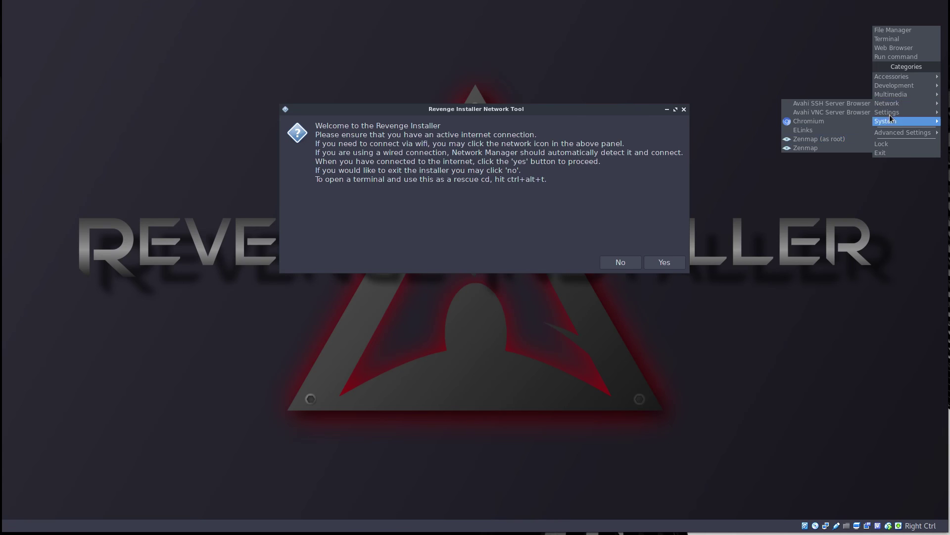
pyautogui.moveTo(910, 117)
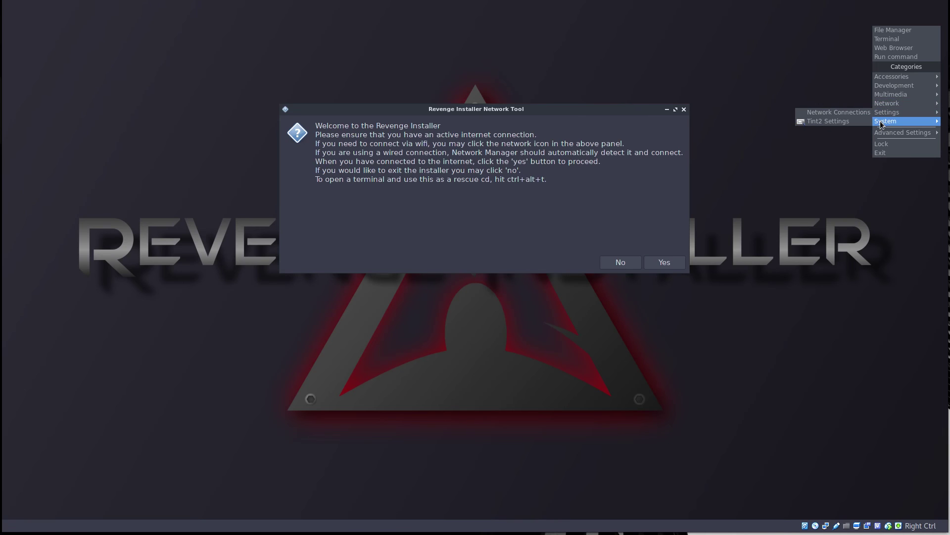
pyautogui.moveTo(882, 124)
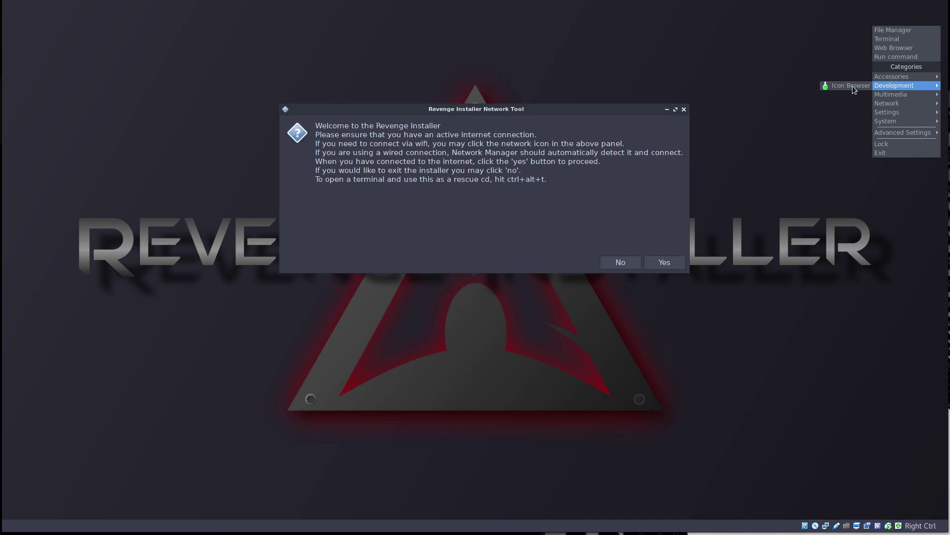
pyautogui.click(852, 85)
pyautogui.click(46, 231)
pyautogui.click(48, 267)
pyautogui.click(48, 303)
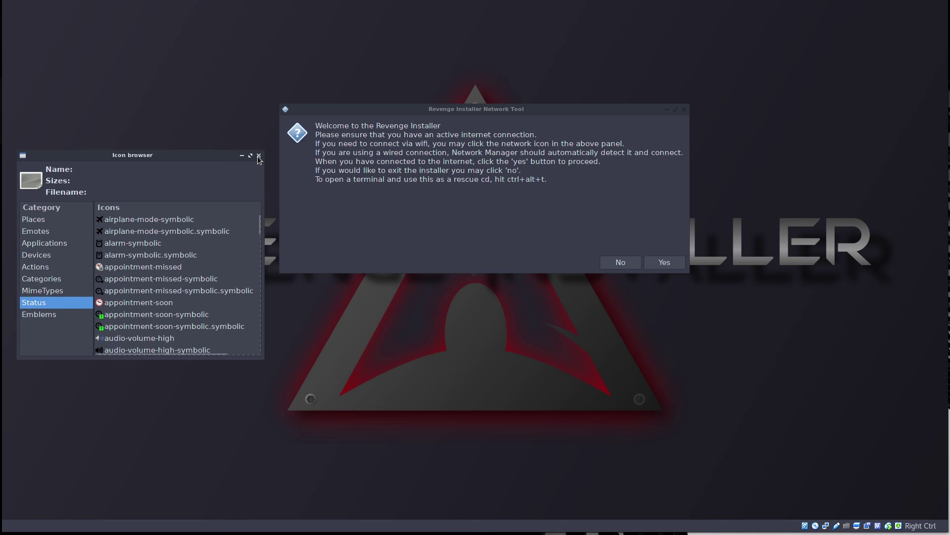
pyautogui.click(258, 156)
# - Browse the desktop menu's Network category, then close the menu
pyautogui.rightClick(711, 76)
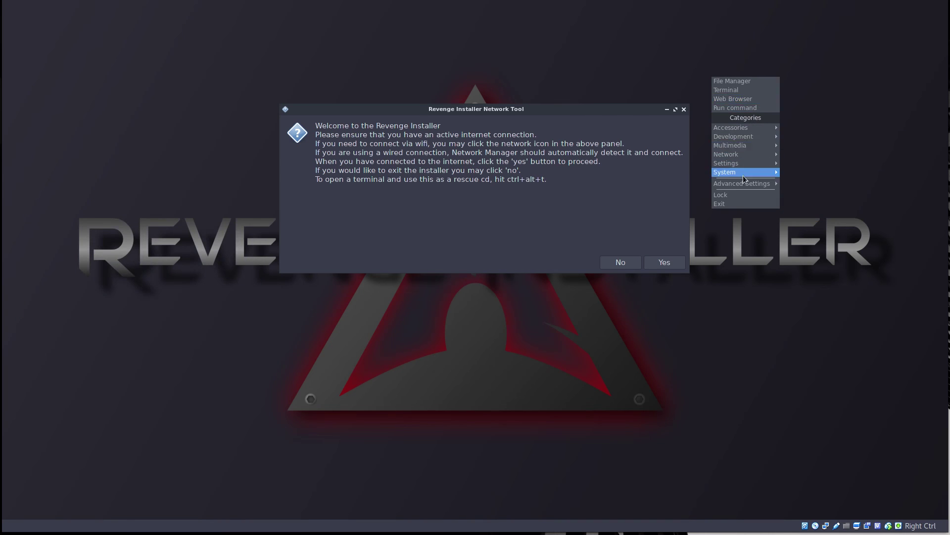
pyautogui.moveTo(750, 159)
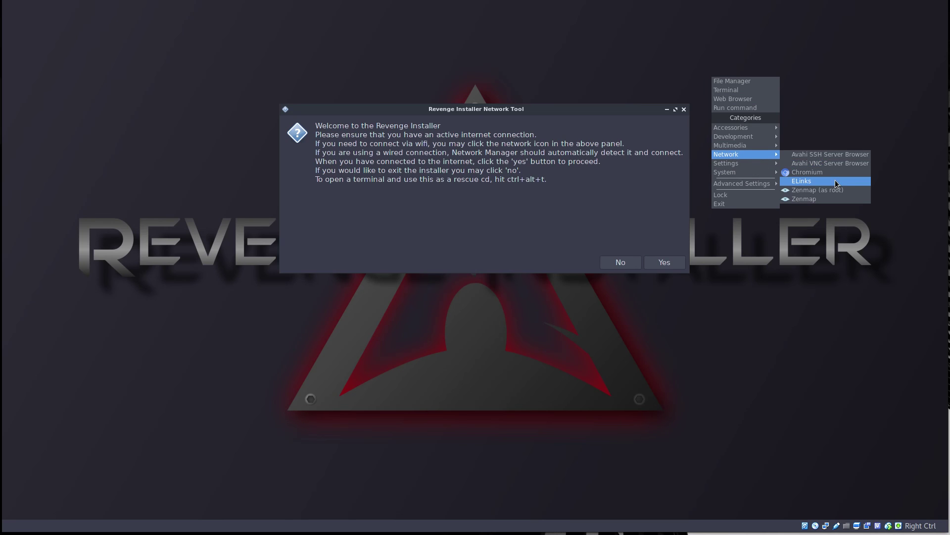
pyautogui.click(875, 65)
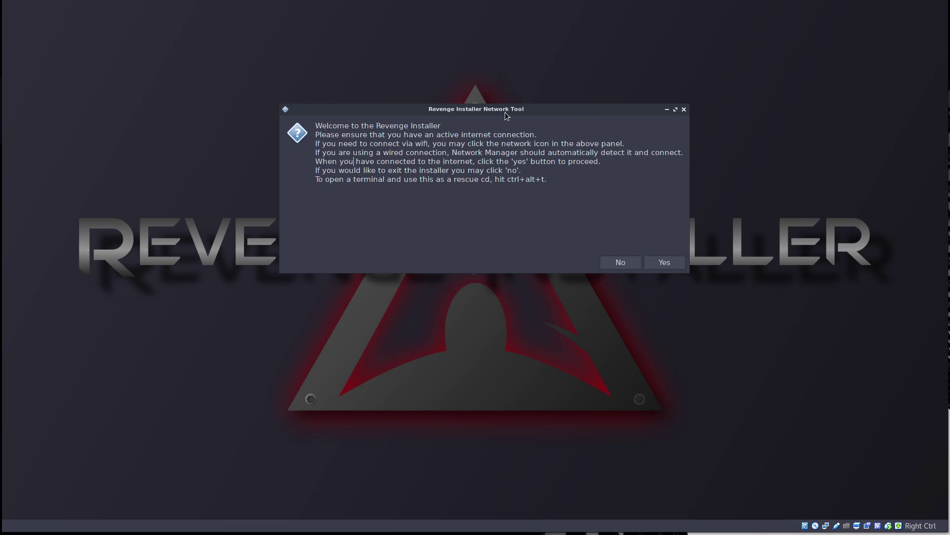
# - Drag the welcome Network Tool dialog lower and right, then up to sit right of centre
pyautogui.moveTo(505, 112); pyautogui.dragTo(537, 188)
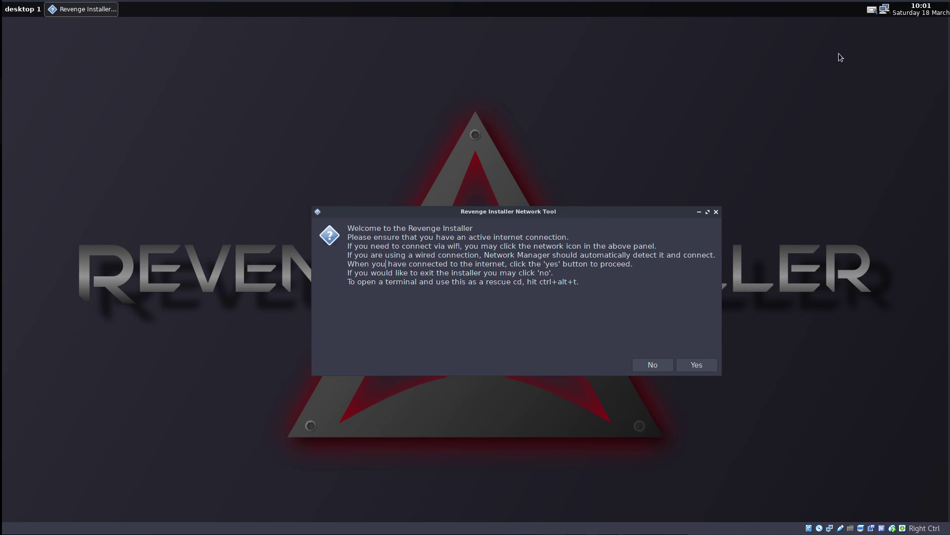
pyautogui.moveTo(595, 210); pyautogui.dragTo(581, 134)
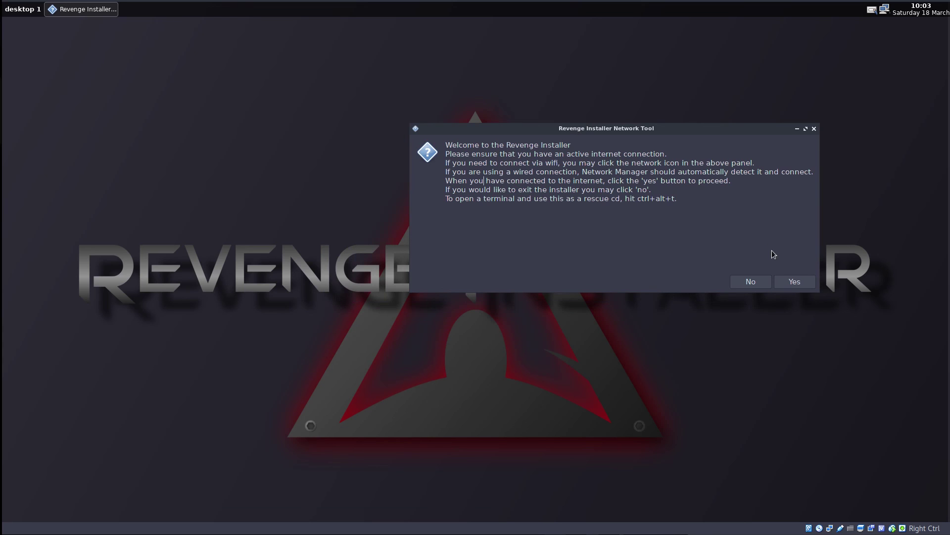
# - Continue past the connection check and read the installer's opening welcome text
pyautogui.click(788, 281)
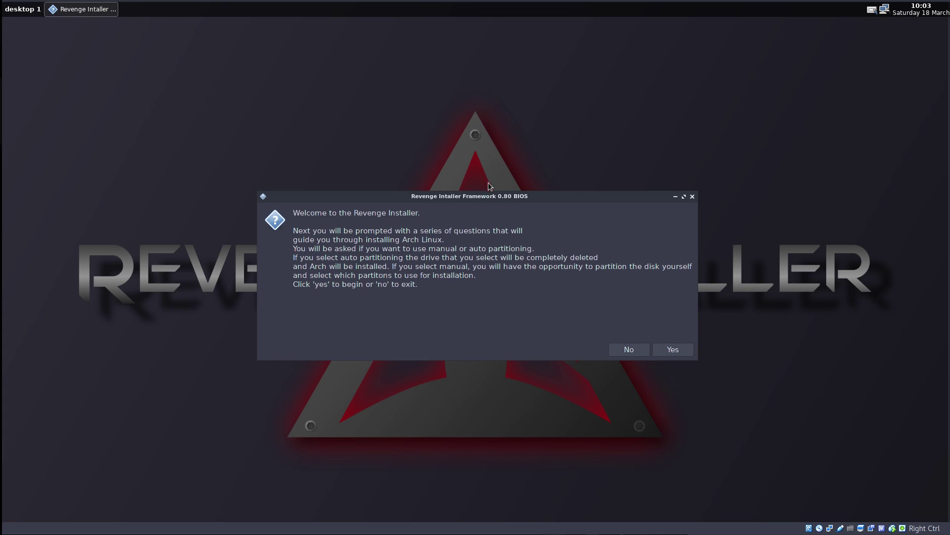
pyautogui.moveTo(496, 197); pyautogui.dragTo(488, 123)
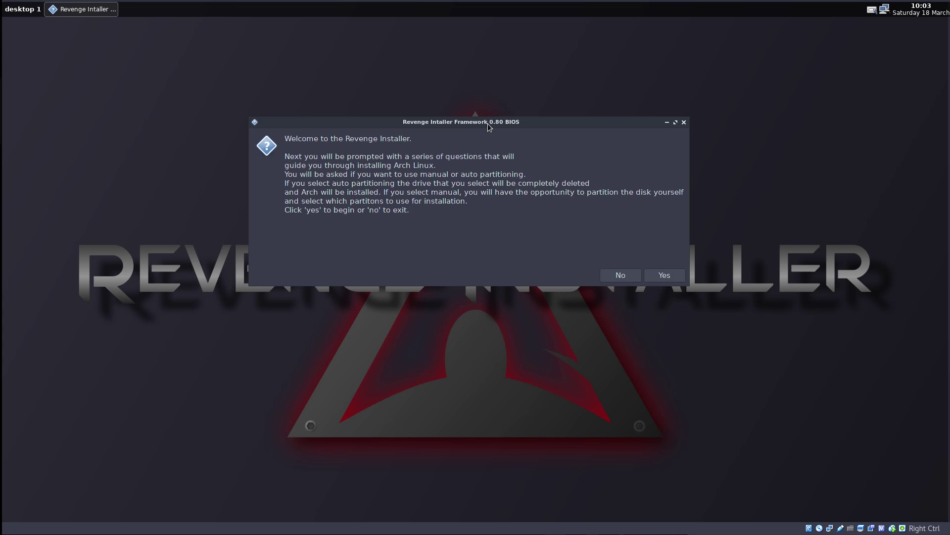
pyautogui.moveTo(285, 164); pyautogui.dragTo(405, 157)
pyautogui.click(405, 156)
# - Read the warning that automatic partitioning erases the drive, then choose Yes to begin installing Arch
pyautogui.moveTo(594, 184); pyautogui.dragTo(275, 182)
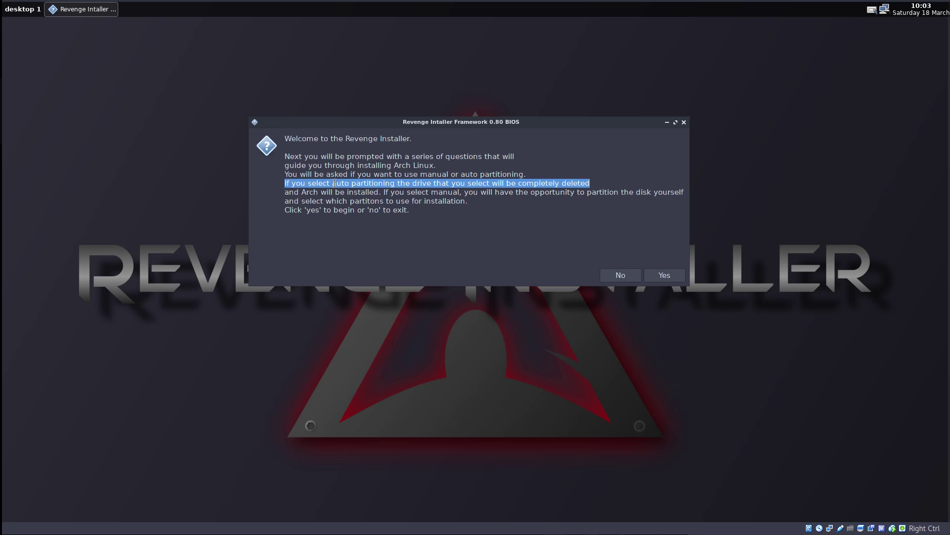
pyautogui.click(451, 188)
pyautogui.moveTo(591, 183); pyautogui.dragTo(226, 181)
pyautogui.click(286, 195)
pyautogui.moveTo(286, 195); pyautogui.dragTo(362, 194)
pyautogui.click(444, 194)
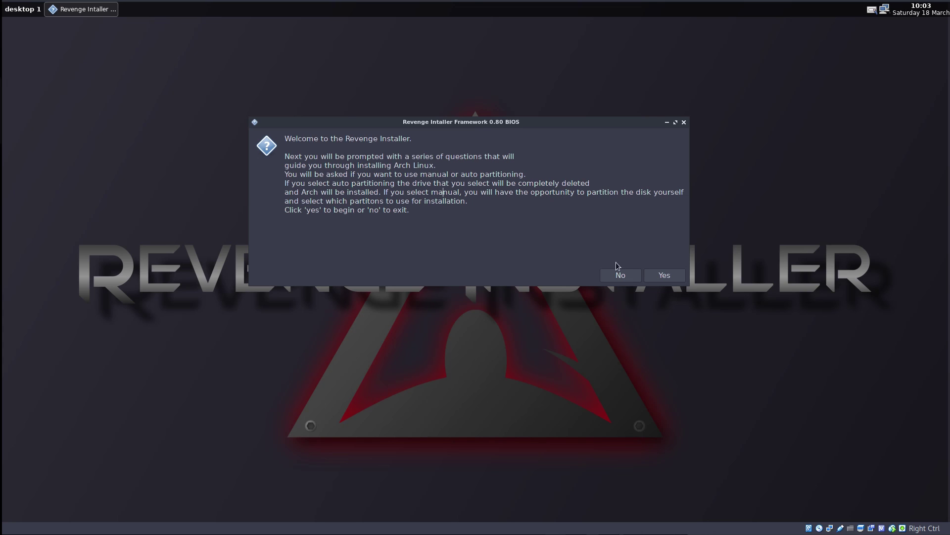
pyautogui.click(664, 276)
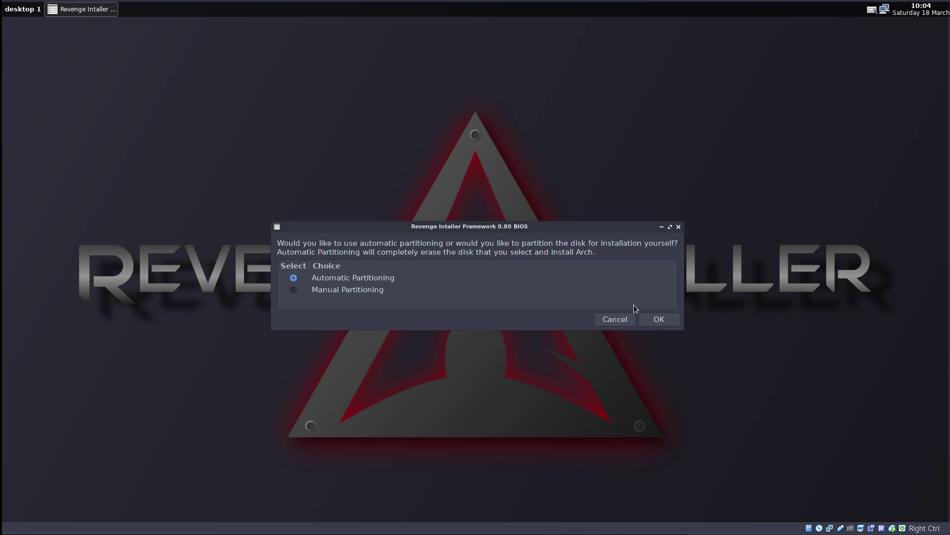
# - Keep Automatic Partitioning, choose the 20G /dev/sda drive, and confirm erasing all its data
pyautogui.click(660, 319)
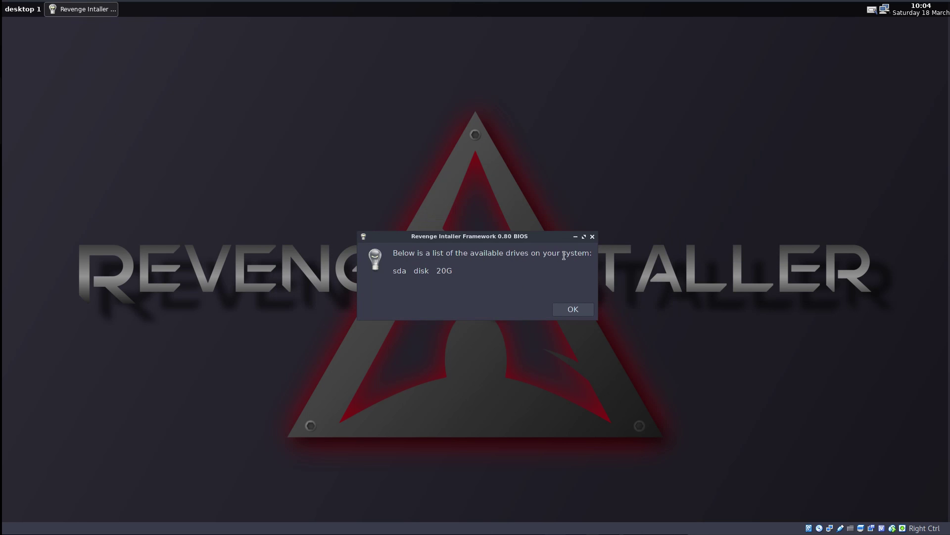
pyautogui.moveTo(435, 272); pyautogui.dragTo(459, 272)
pyautogui.click(447, 271)
pyautogui.moveTo(441, 238); pyautogui.dragTo(435, 180)
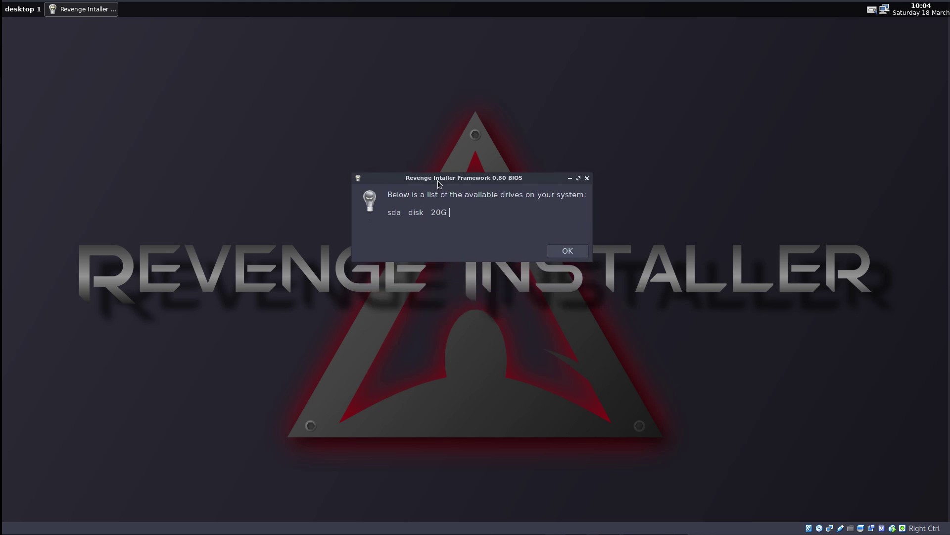
pyautogui.click(554, 249)
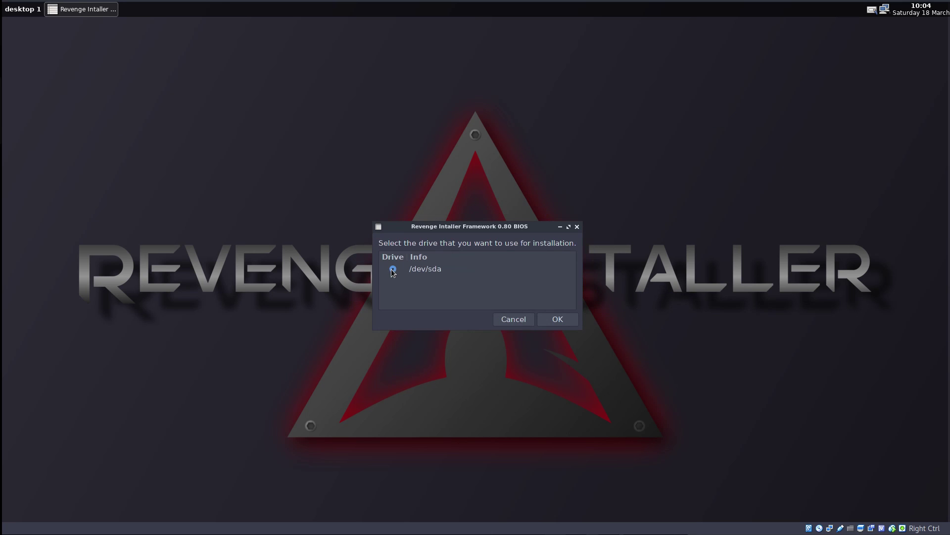
pyautogui.click(564, 320)
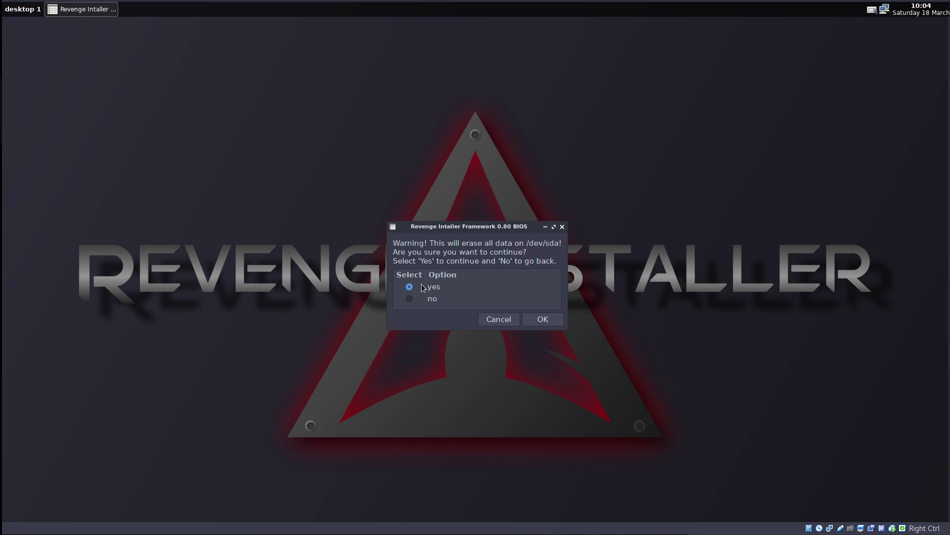
pyautogui.click(543, 319)
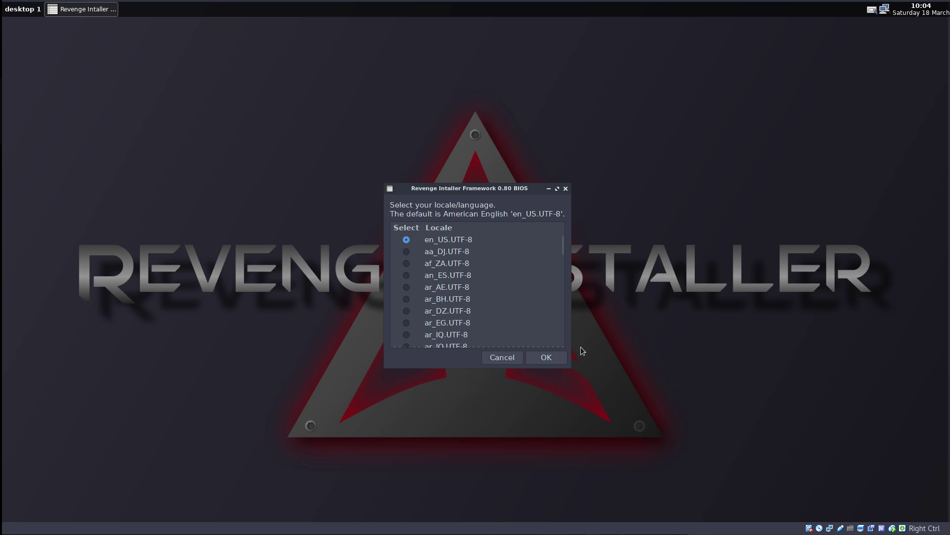
# - Keep the en_US.UTF-8 locale and us keyboard, and pick Europe as the time zone region
pyautogui.click(546, 358)
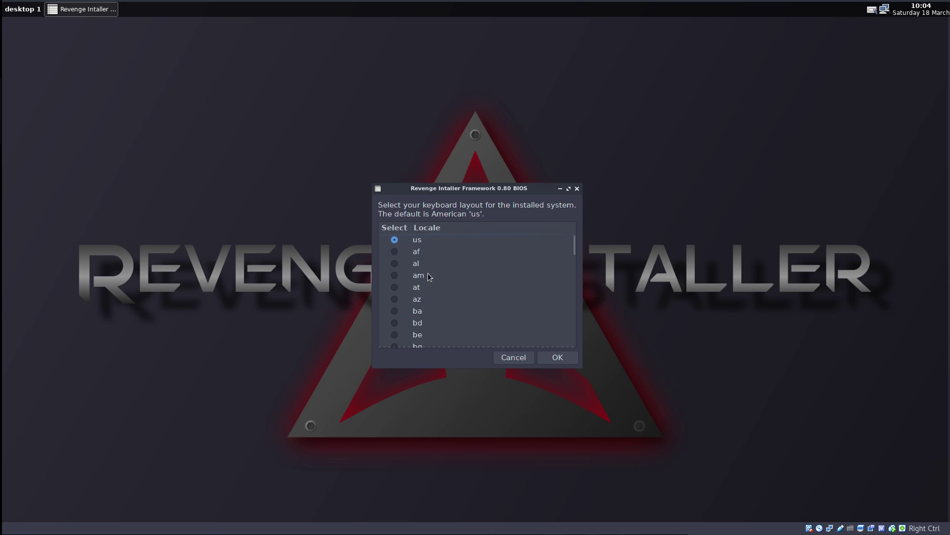
pyautogui.click(562, 357)
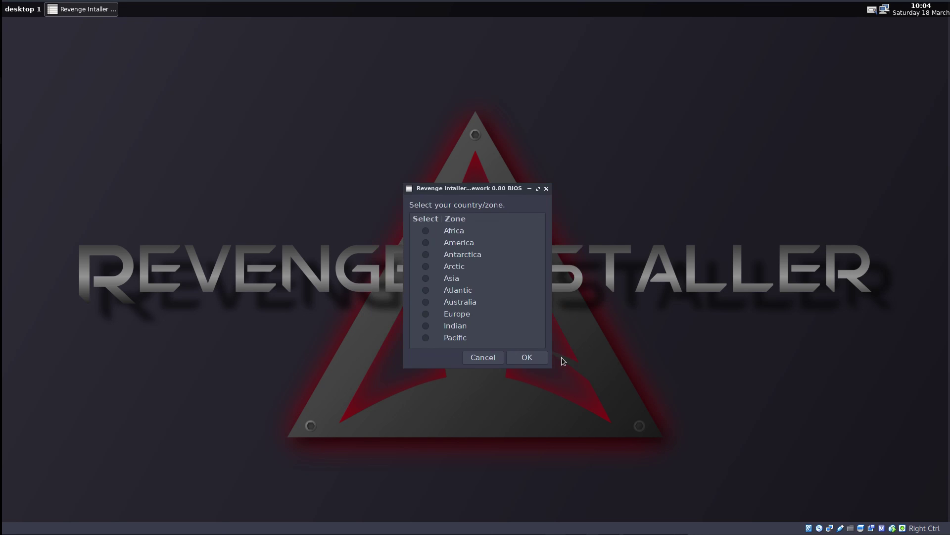
pyautogui.click(426, 315)
pyautogui.click(525, 357)
# - Scroll the city list and set the time zone to Europe/Rome
pyautogui.scroll(-9, 451, 292)
pyautogui.scroll(-2, 450, 294)
pyautogui.scroll(3, 451, 294)
pyautogui.scroll(-6, 451, 294)
pyautogui.scroll(-3, 450, 294)
pyautogui.scroll(8, 450, 293)
pyautogui.scroll(-2, 449, 292)
pyautogui.scroll(-1, 428, 338)
pyautogui.click(427, 336)
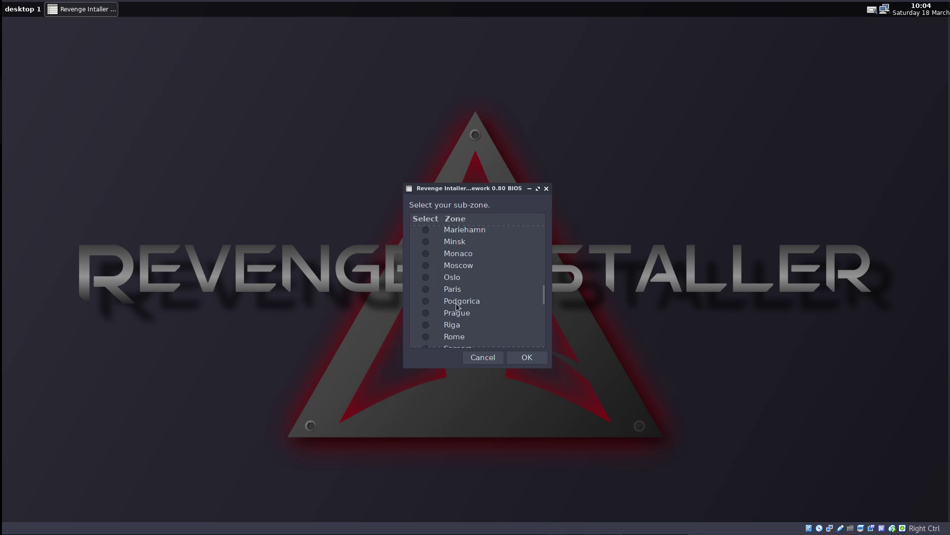
pyautogui.click(533, 357)
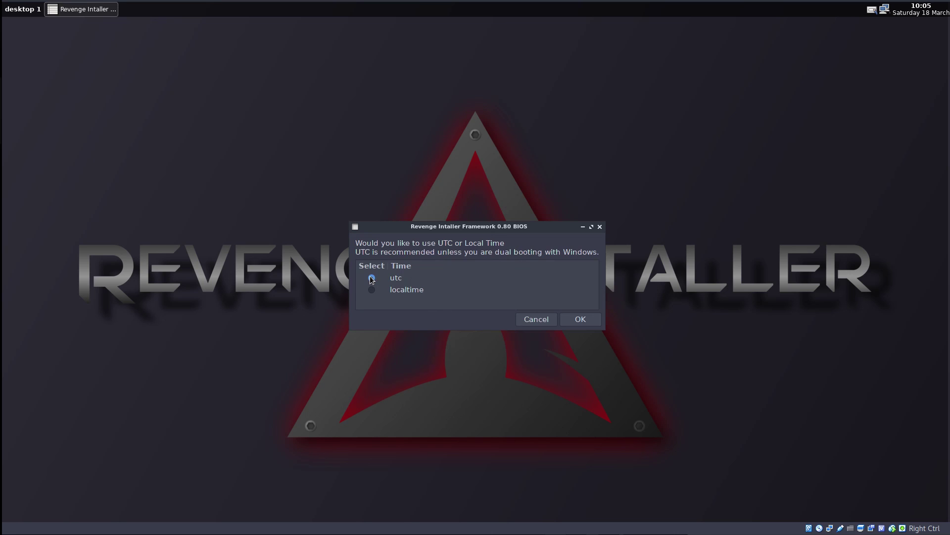
# - Keep the hardware clock on UTC, set the hostname to revenge-vbox, and enter the new user's username
pyautogui.click(586, 319)
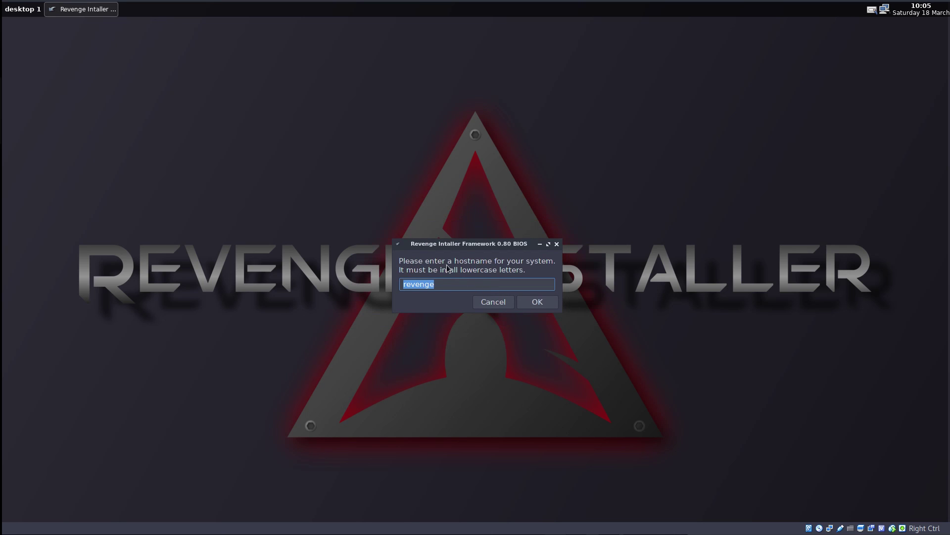
pyautogui.click(444, 284)
pyautogui.write('-vbox')
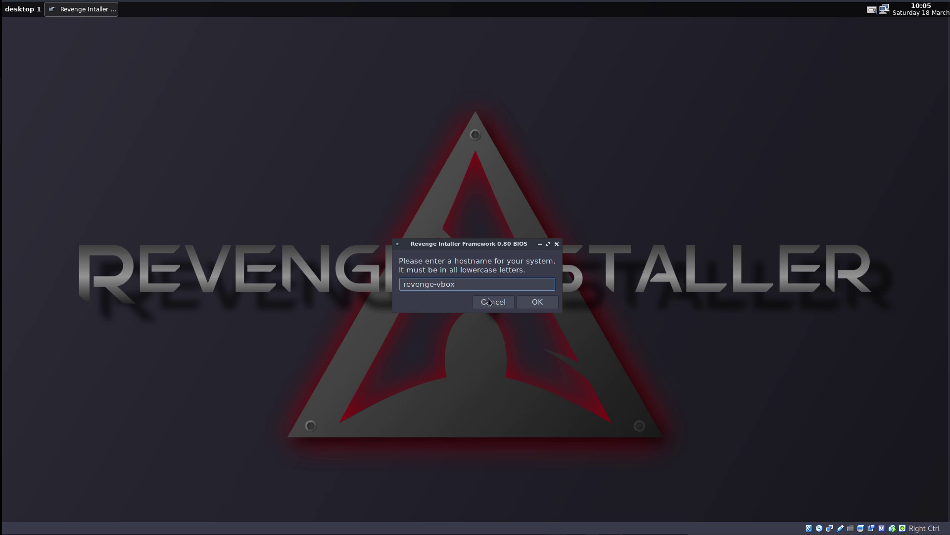
pyautogui.click(544, 297)
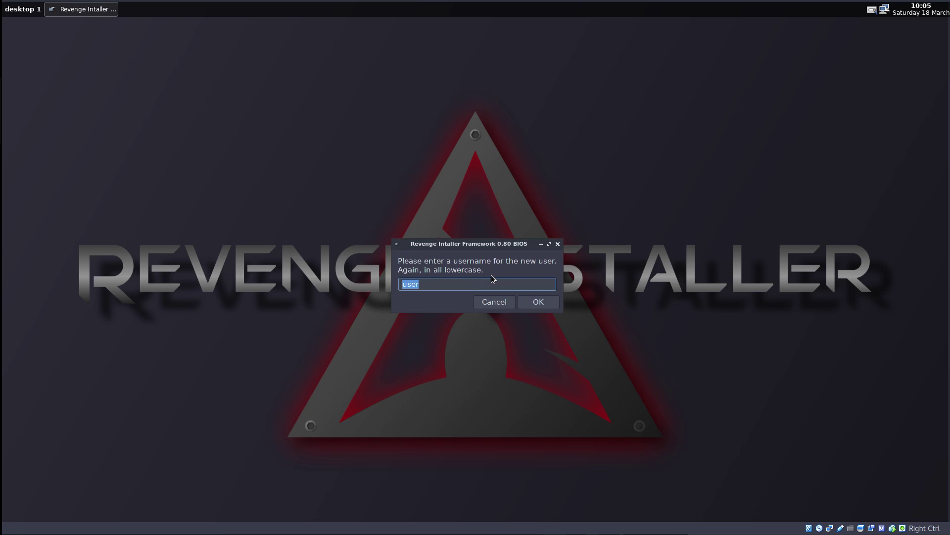
pyautogui.write('gabmus')
# - Confirm the username, then enter and re-enter the root password
pyautogui.click(538, 303)
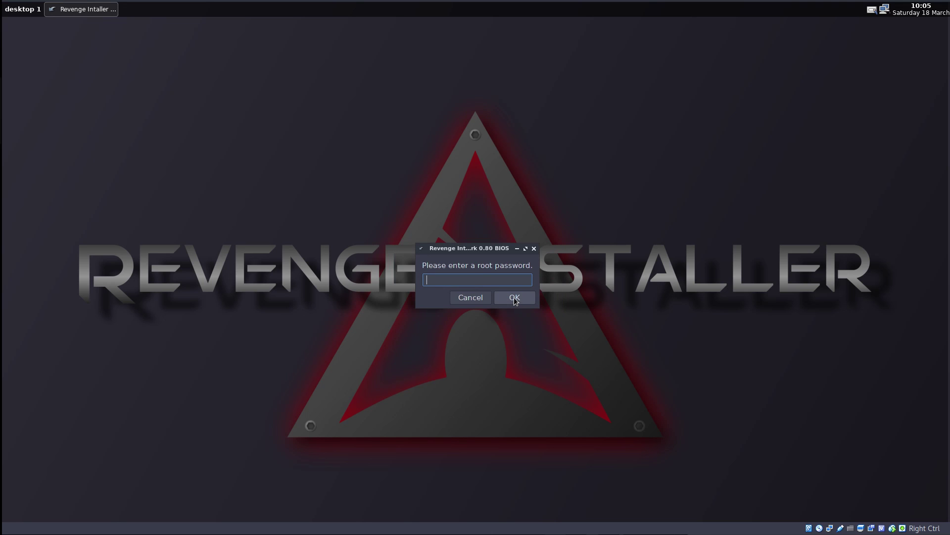
pyautogui.write('********')
pyautogui.click(515, 298)
pyautogui.write('********')
pyautogui.click(514, 298)
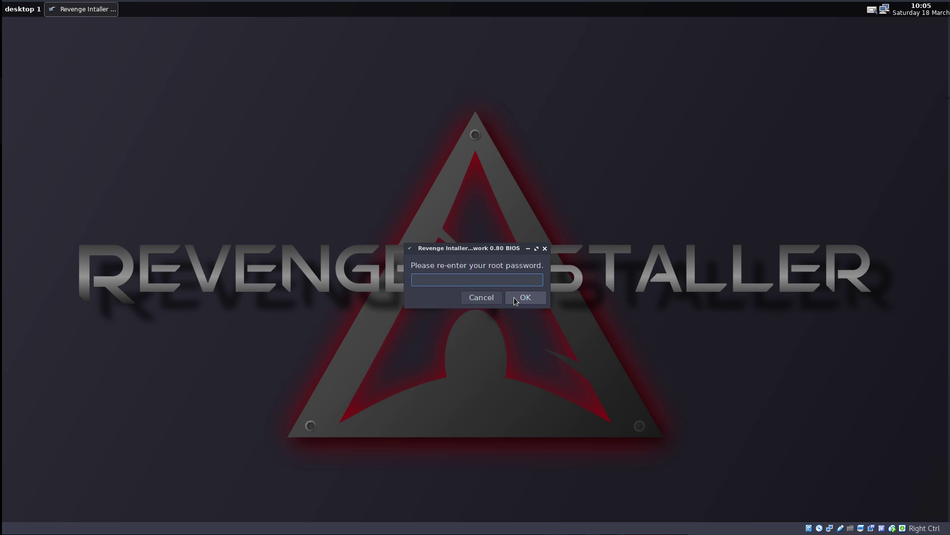
pyautogui.write('********')
pyautogui.click(514, 297)
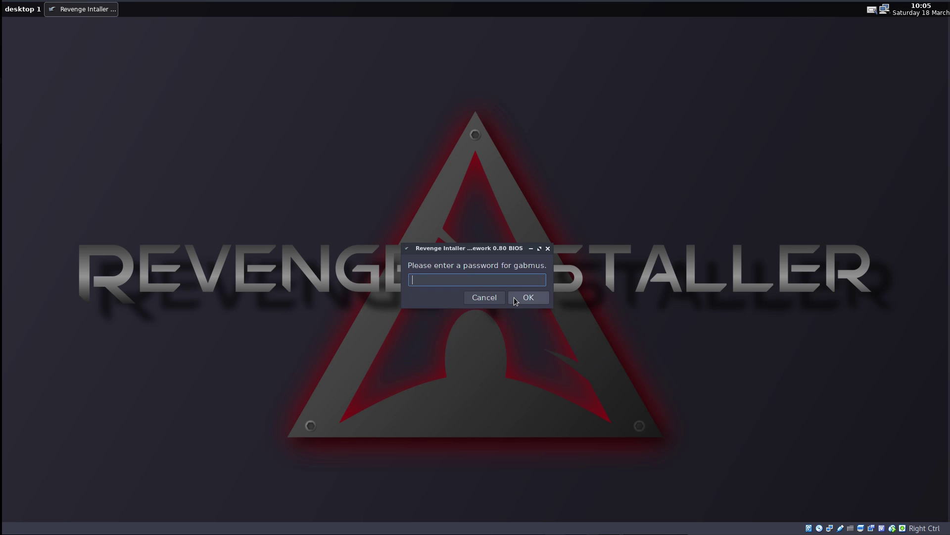
# - Enter and confirm the new user's password
pyautogui.write('********')
pyautogui.click(514, 297)
pyautogui.write('********')
pyautogui.click(513, 297)
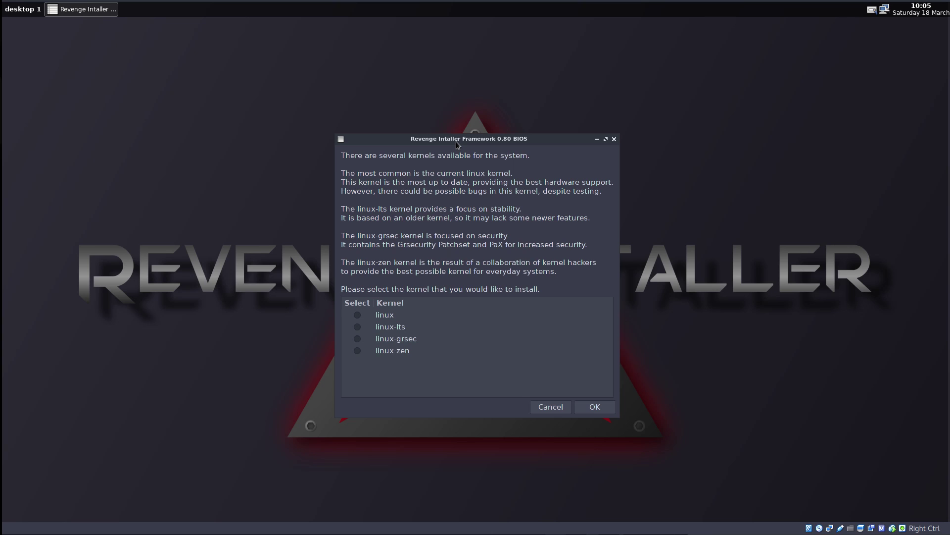
# - Move and shrink the kernel dialog, then install the plain linux kernel rather than lts, grsec or zen
pyautogui.moveTo(456, 141); pyautogui.dragTo(472, 127)
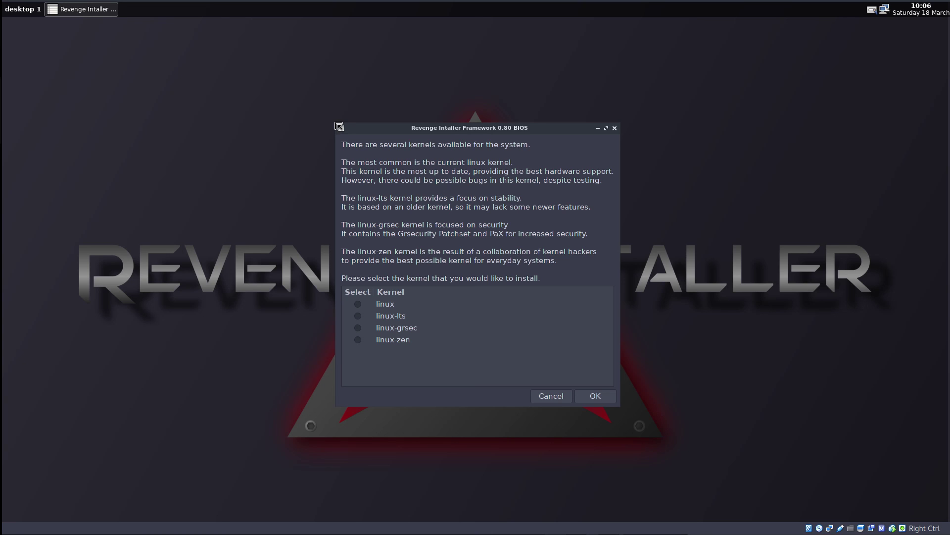
pyautogui.moveTo(339, 126); pyautogui.dragTo(427, 138)
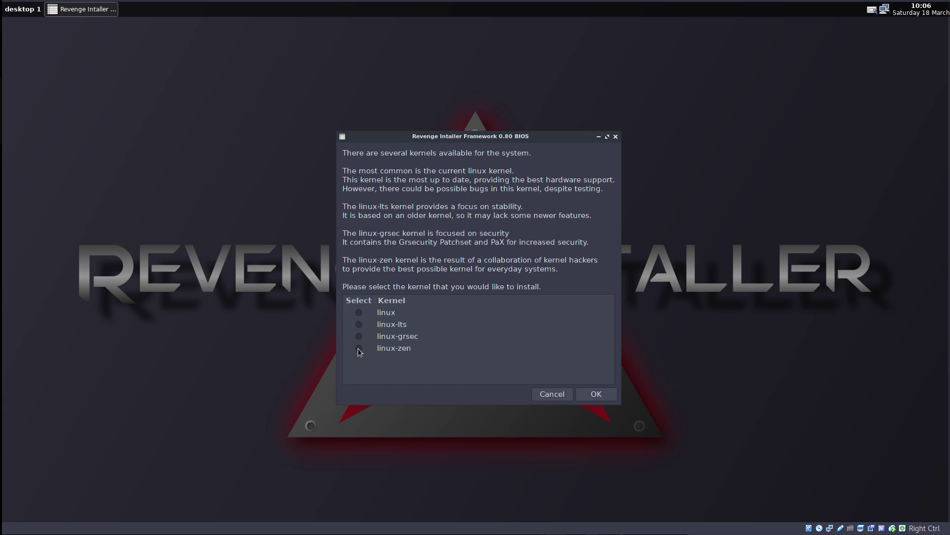
pyautogui.click(587, 395)
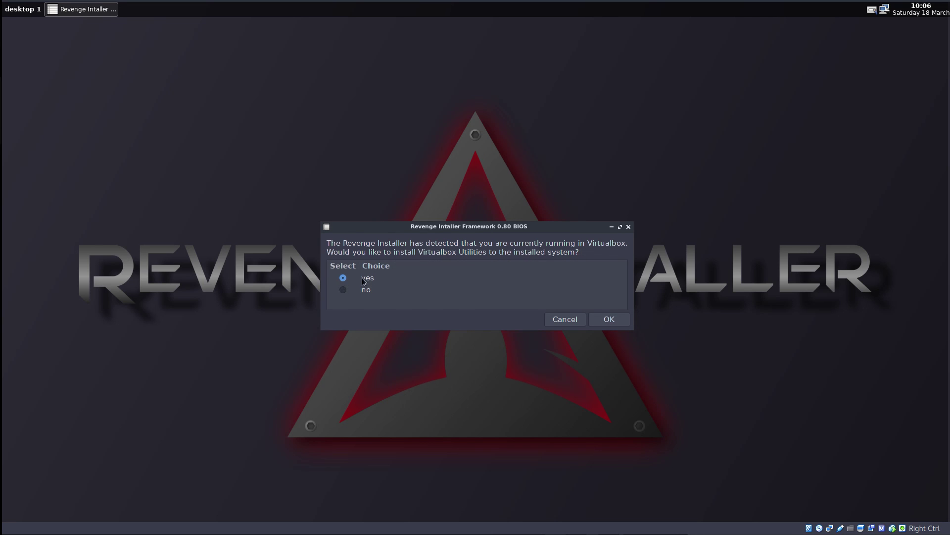
# - Answer yes to VirtualBox Utilities, yaourt AUR support and printer support
pyautogui.click(619, 320)
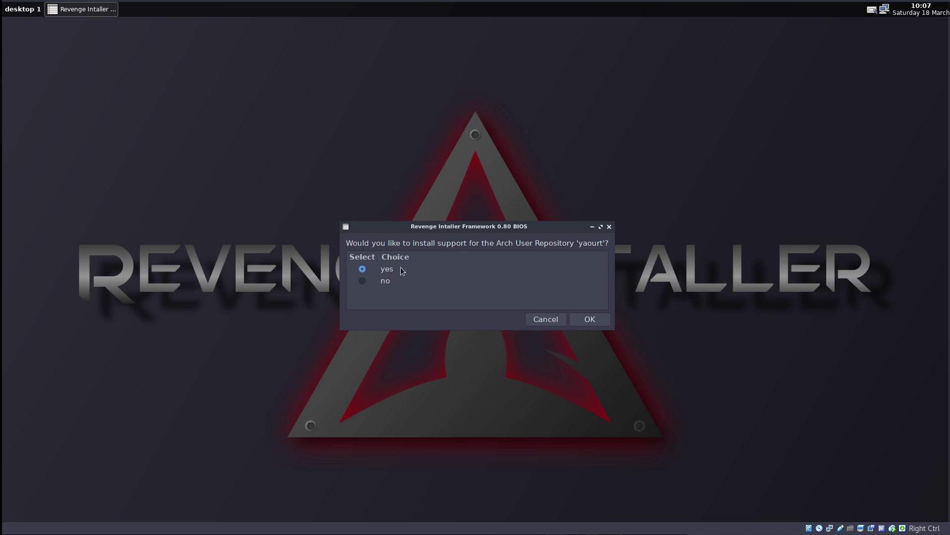
pyautogui.moveTo(341, 222); pyautogui.dragTo(341, 215)
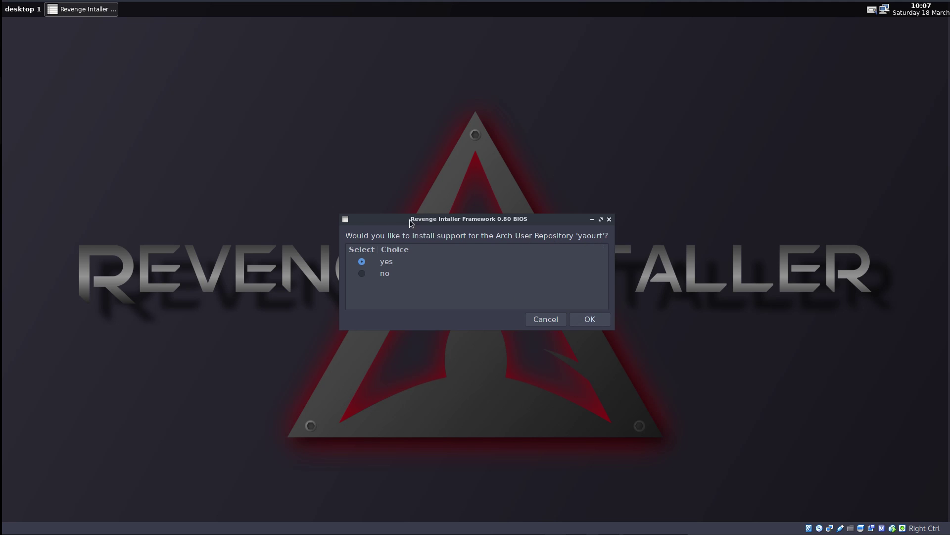
pyautogui.click(591, 318)
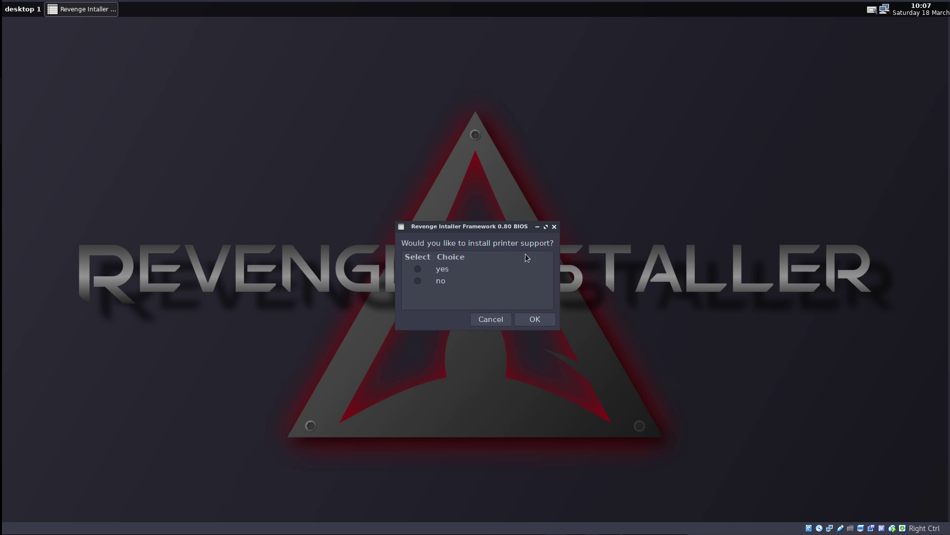
pyautogui.click(418, 269)
pyautogui.click(542, 323)
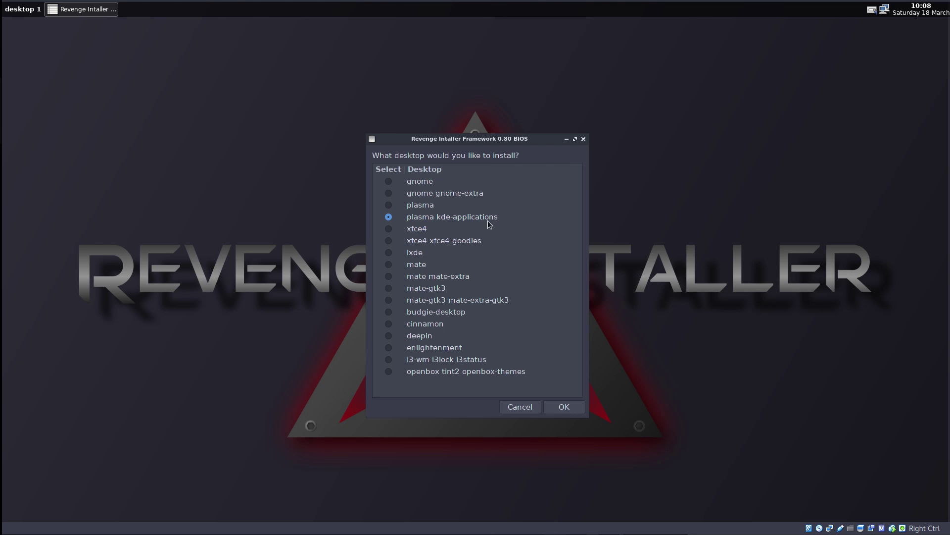
# - Confirm plasma kde-applications as the desktop environment
pyautogui.click(565, 406)
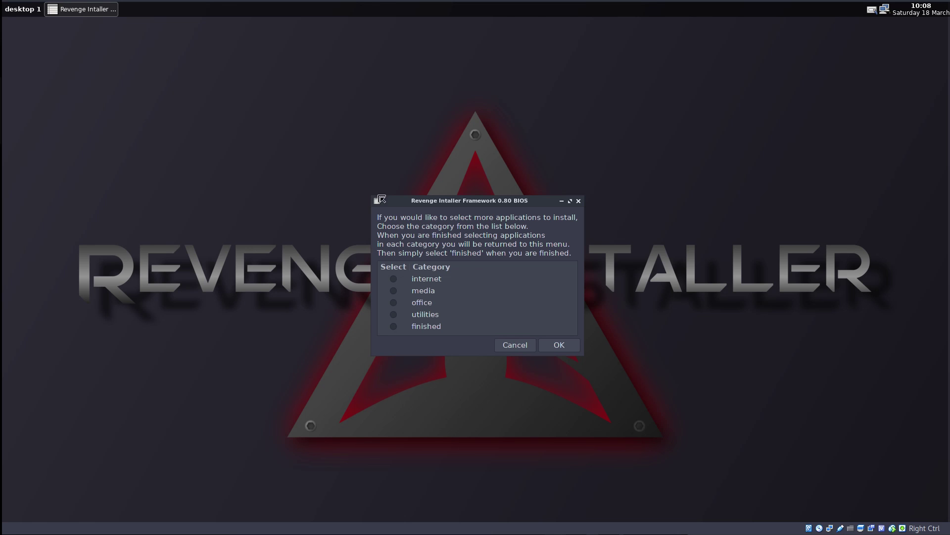
pyautogui.moveTo(432, 198); pyautogui.dragTo(433, 172)
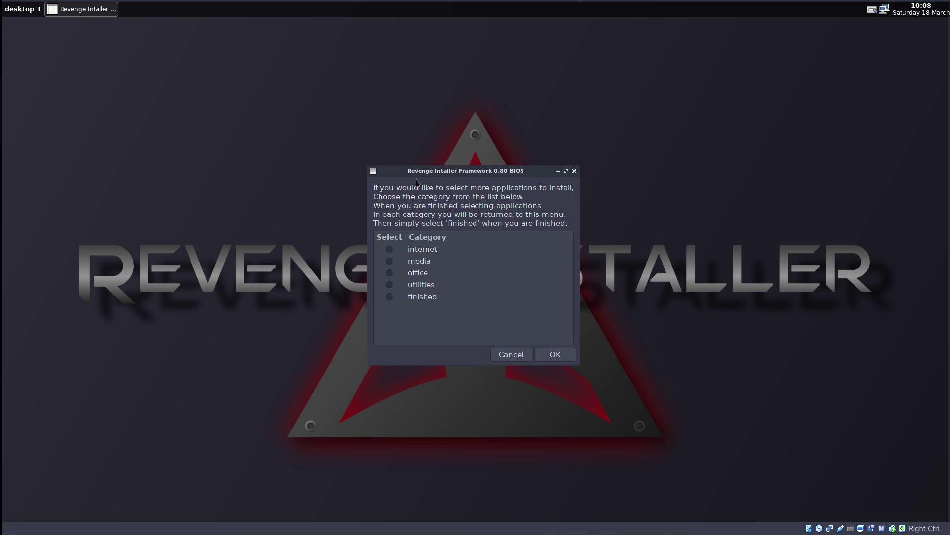
pyautogui.moveTo(416, 175)
pyautogui.mouseDown()
pyautogui.moveTo(448, 375)
pyautogui.moveTo(422, 172)
pyautogui.mouseUp()
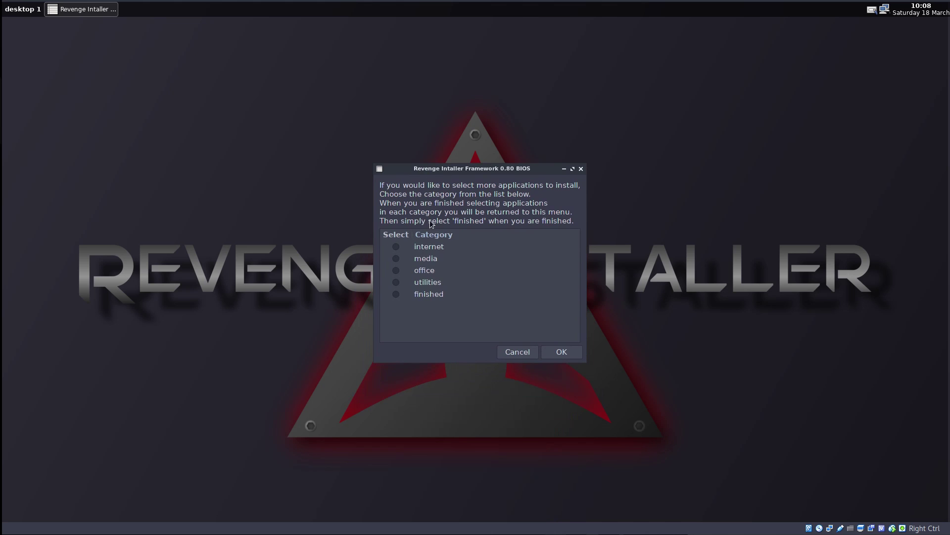
pyautogui.click(396, 258)
pyautogui.click(571, 355)
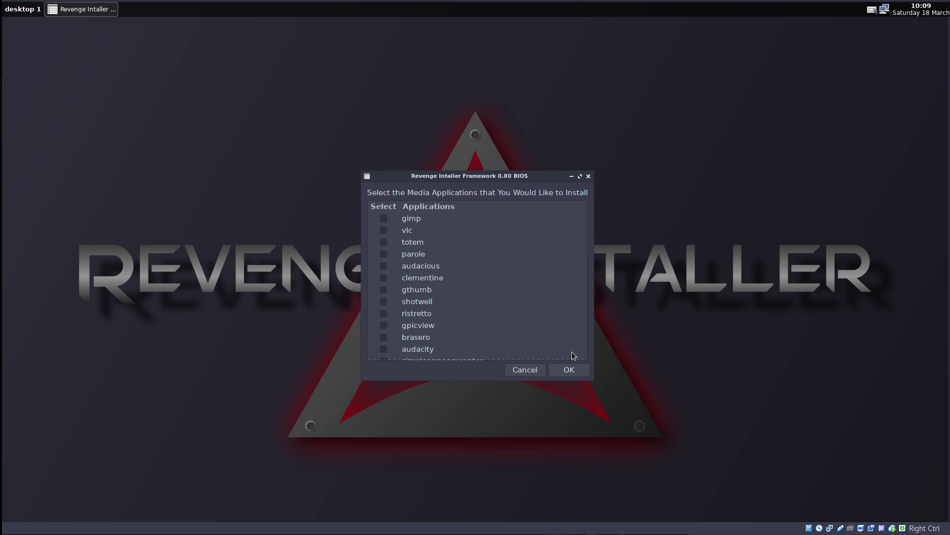
pyautogui.scroll(-3, 397, 262)
pyautogui.scroll(3, 397, 263)
pyautogui.scroll(-3, 402, 287)
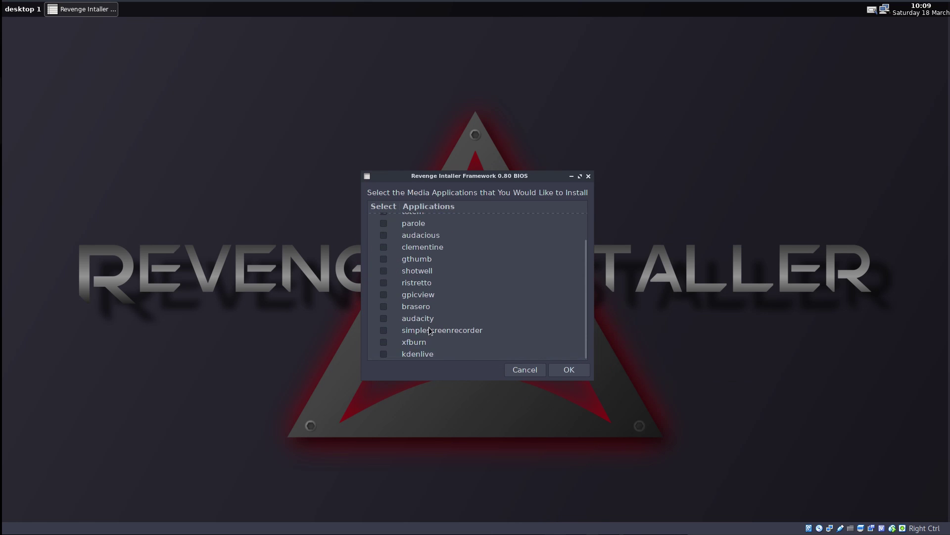
pyautogui.scroll(3, 427, 334)
pyautogui.scroll(-1, 410, 260)
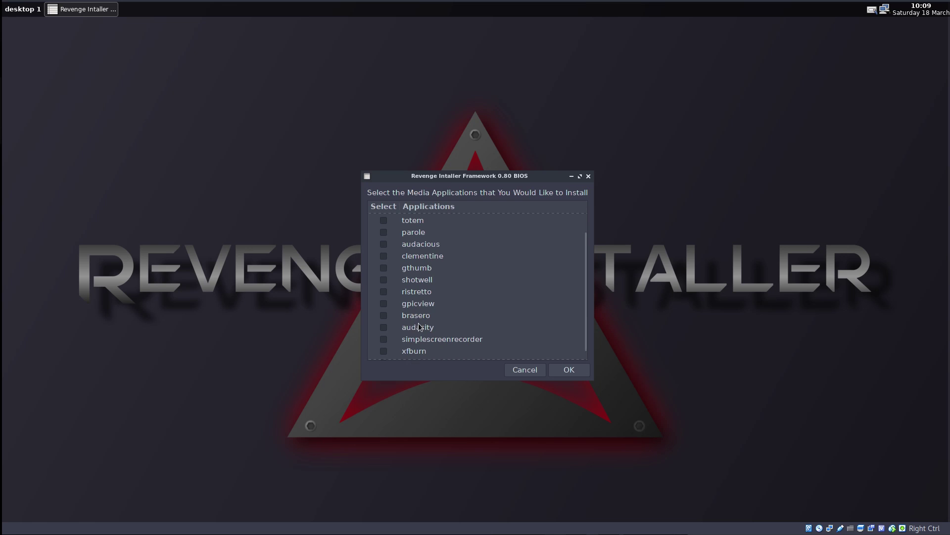
pyautogui.scroll(1, 413, 321)
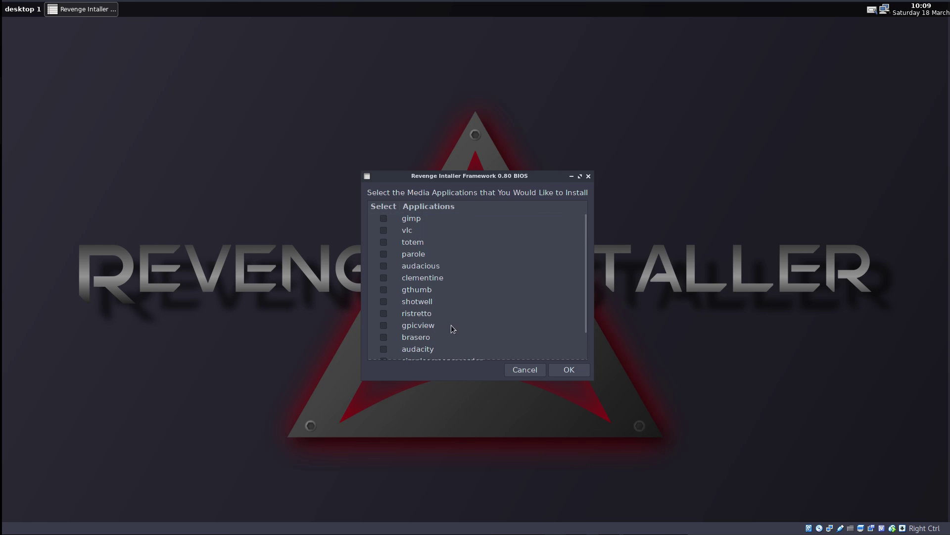
pyautogui.scroll(-1, 415, 343)
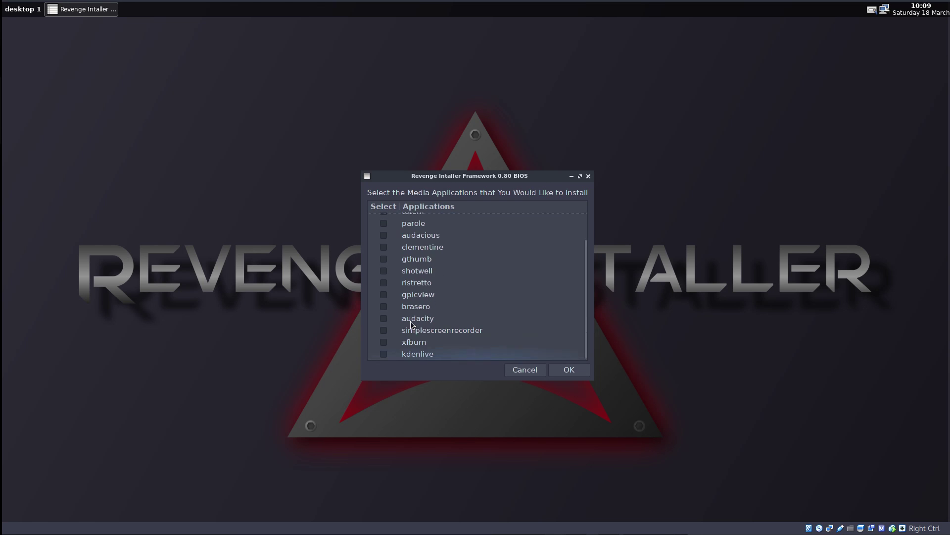
pyautogui.click(561, 370)
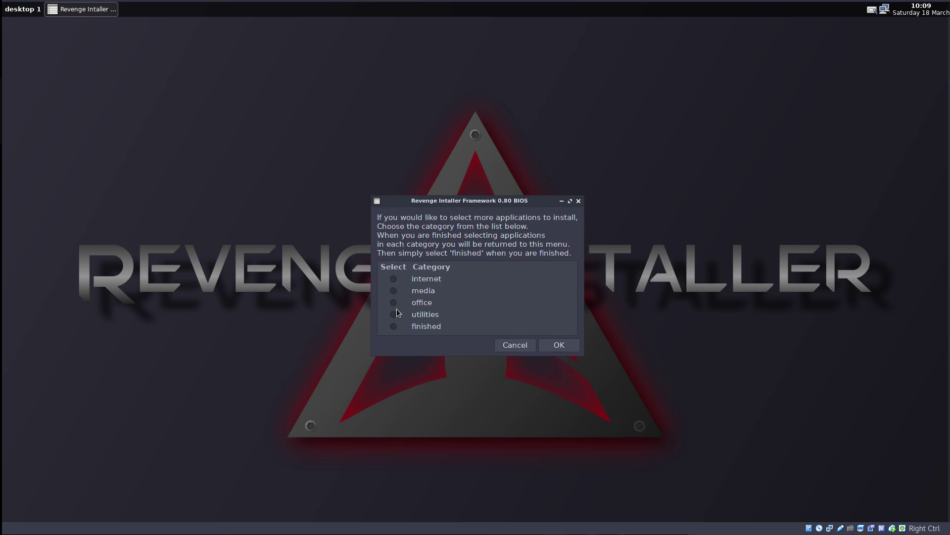
# - Mark htop in the utilities application list and accept it
pyautogui.click(394, 315)
pyautogui.click(563, 347)
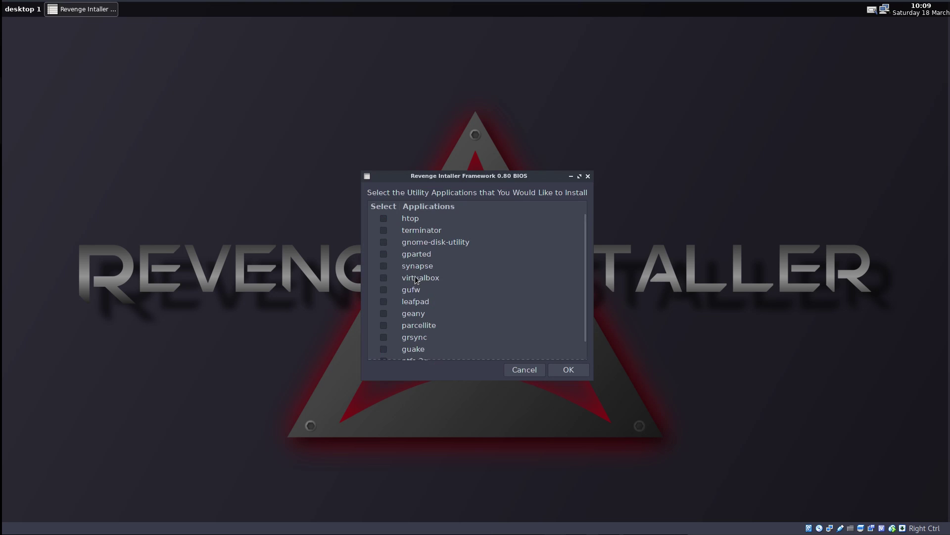
pyautogui.scroll(-1, 414, 275)
pyautogui.scroll(1, 402, 322)
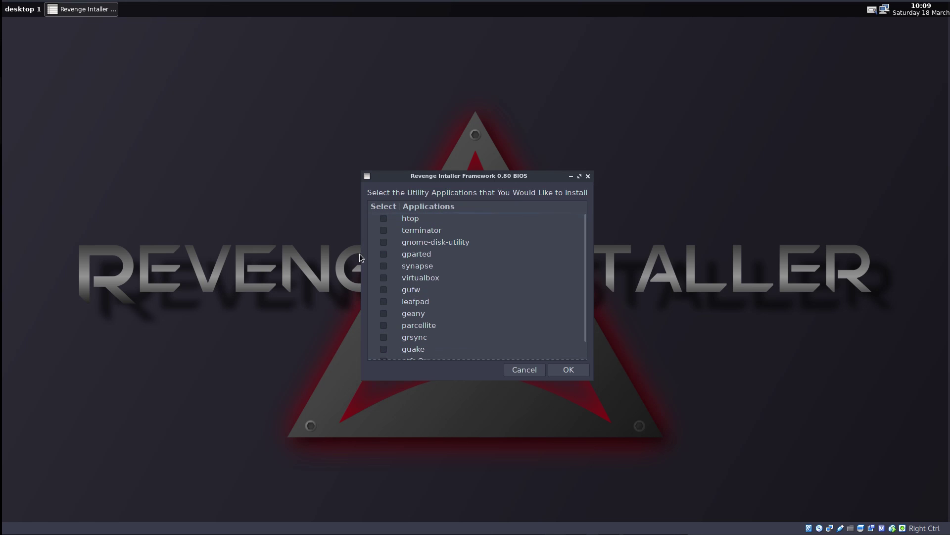
pyautogui.click(383, 218)
pyautogui.scroll(-1, 446, 318)
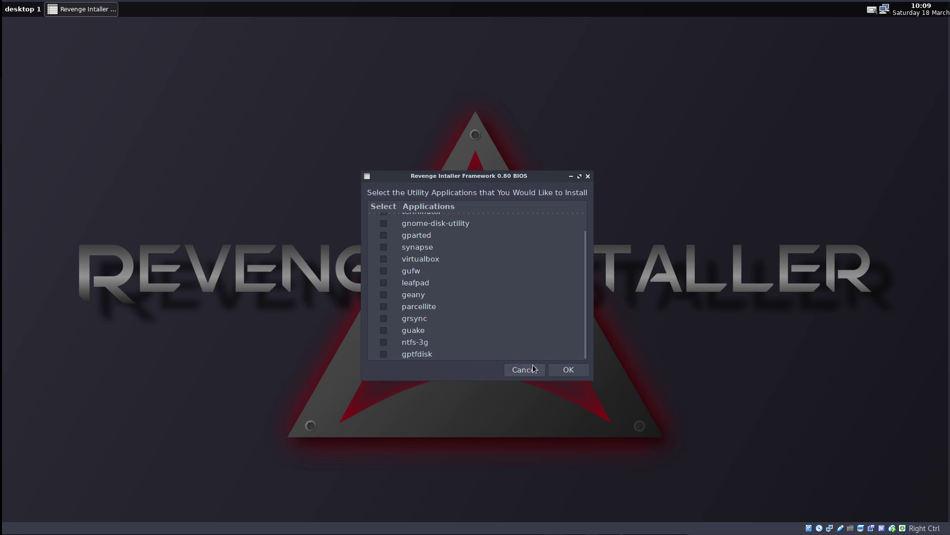
pyautogui.scroll(1, 423, 309)
pyautogui.scroll(-1, 406, 341)
pyautogui.scroll(1, 424, 349)
pyautogui.scroll(-1, 424, 350)
pyautogui.scroll(1, 500, 306)
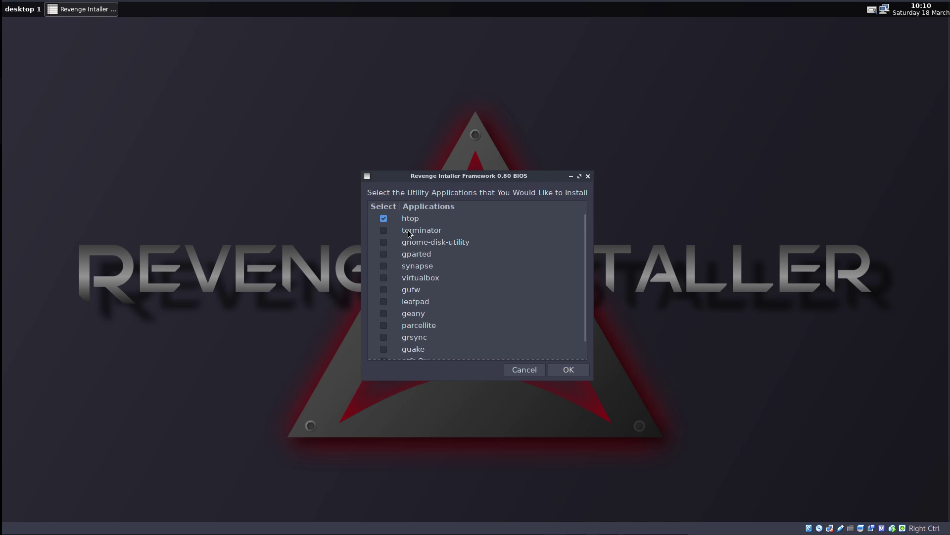
pyautogui.click(568, 369)
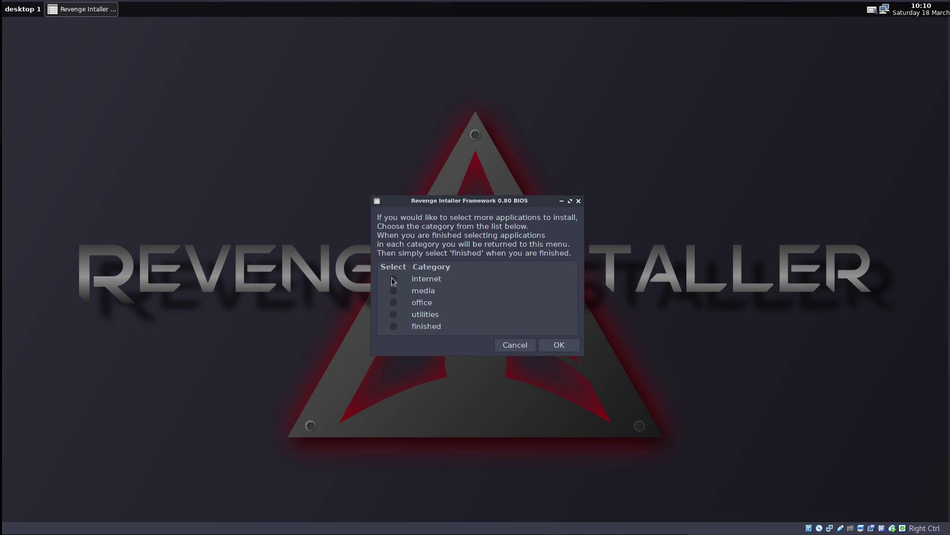
# - Mark qupzilla in the internet application list and accept it
pyautogui.click(393, 279)
pyautogui.click(569, 347)
pyautogui.scroll(-1, 439, 253)
pyautogui.scroll(1, 406, 243)
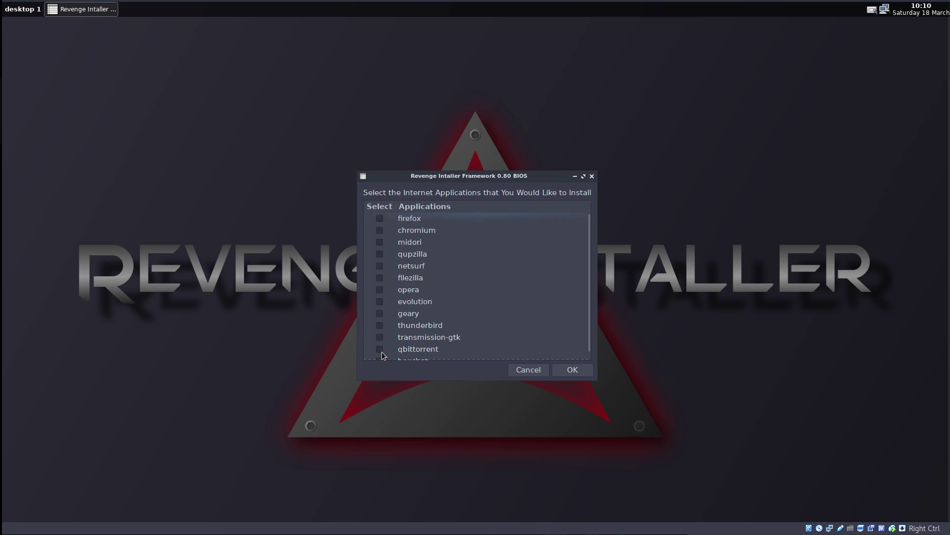
pyautogui.click(380, 255)
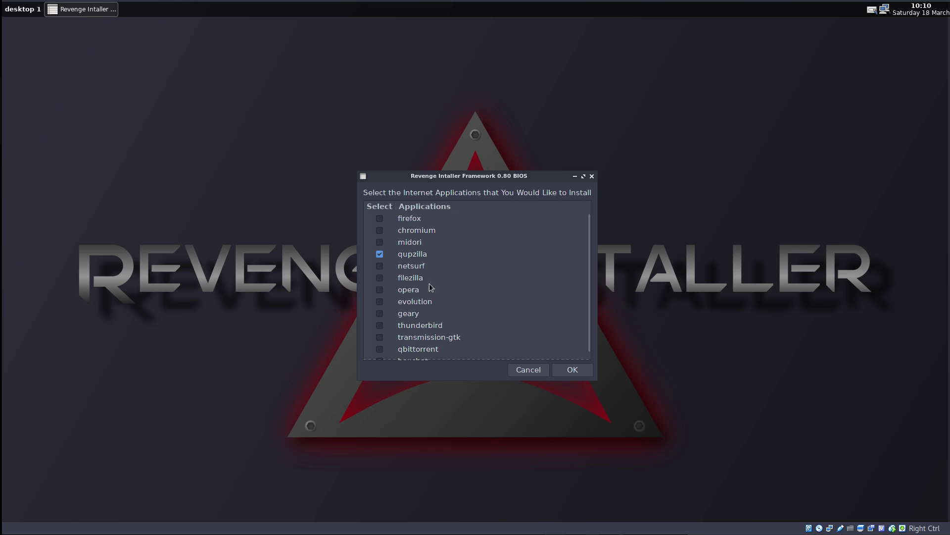
pyautogui.click(574, 372)
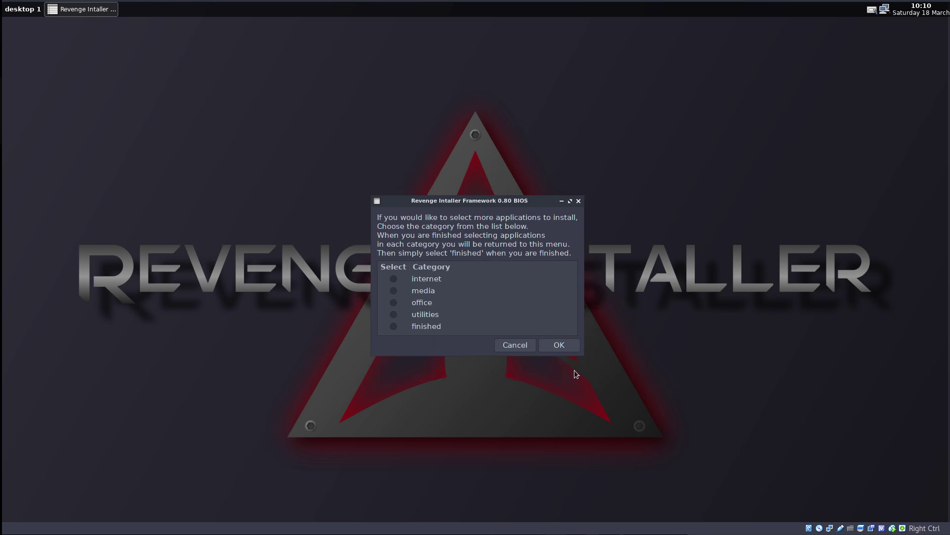
# - Finish application selection and install the bootloader on /dev/sda
pyautogui.click(395, 327)
pyautogui.click(558, 346)
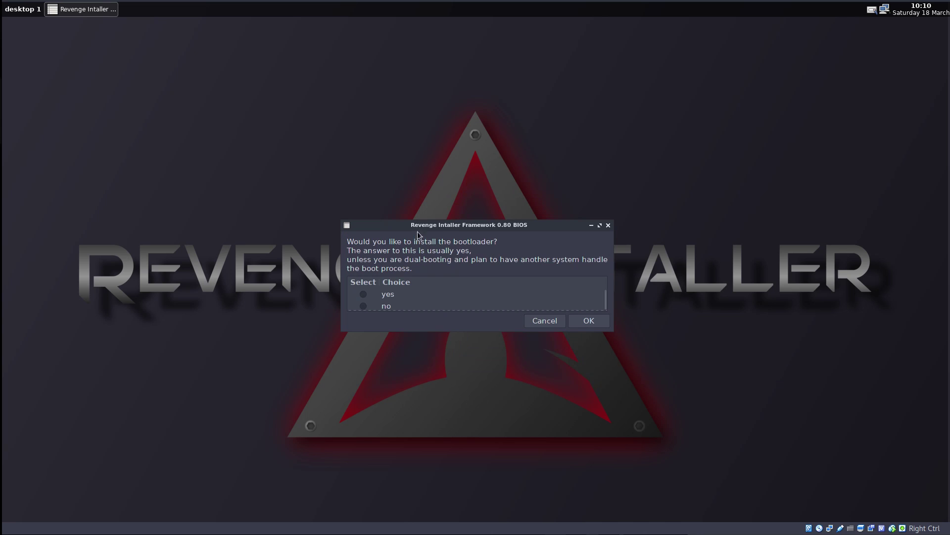
pyautogui.moveTo(428, 221); pyautogui.dragTo(425, 161)
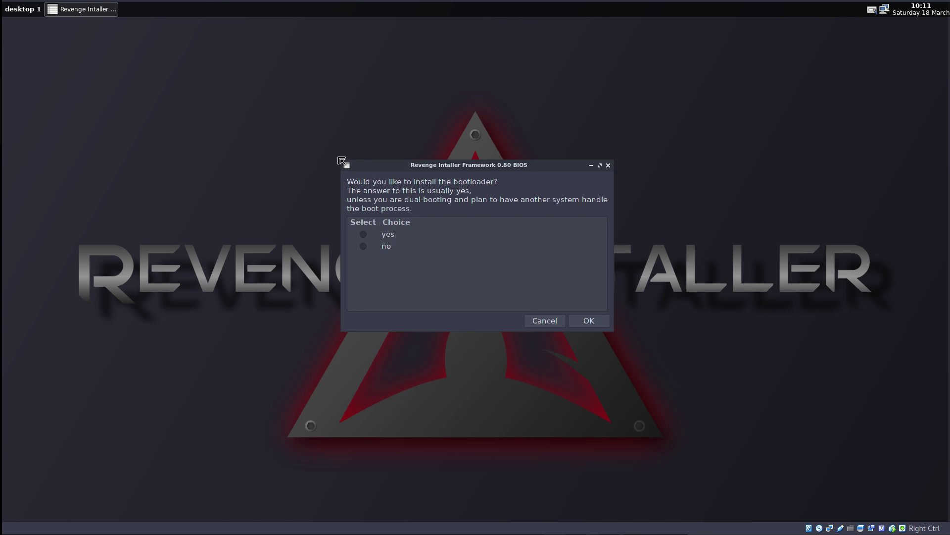
pyautogui.moveTo(341, 160)
pyautogui.mouseDown()
pyautogui.moveTo(266, 152)
pyautogui.moveTo(341, 169)
pyautogui.mouseUp()
pyautogui.click(364, 244)
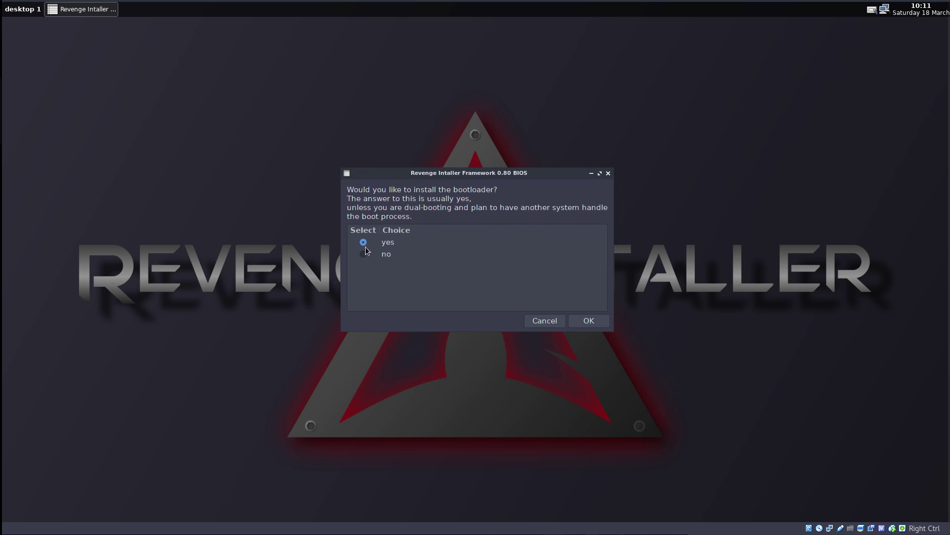
pyautogui.click(587, 322)
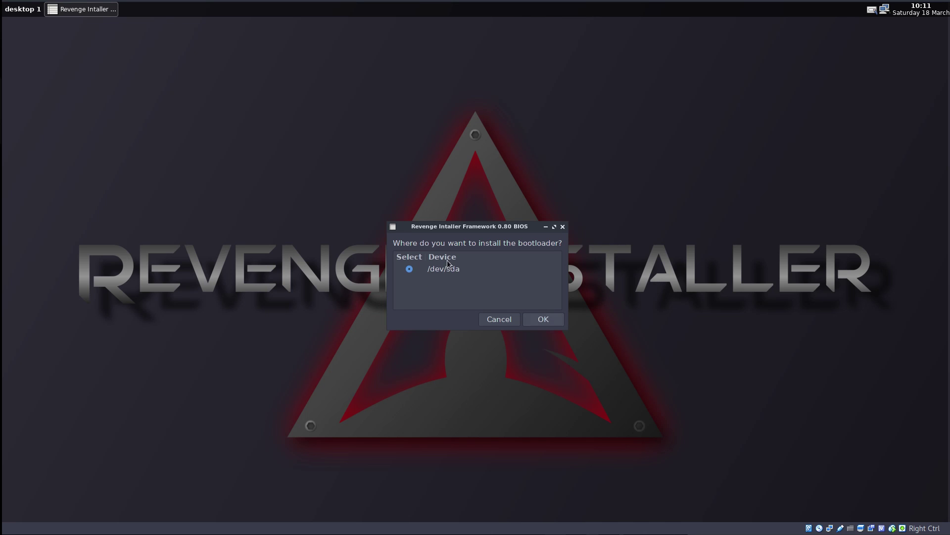
pyautogui.click(546, 316)
# - Begin the installation from the confirmation dialog
pyautogui.moveTo(407, 244); pyautogui.dragTo(517, 245)
pyautogui.click(518, 245)
pyautogui.moveTo(405, 253); pyautogui.dragTo(518, 258)
pyautogui.click(519, 259)
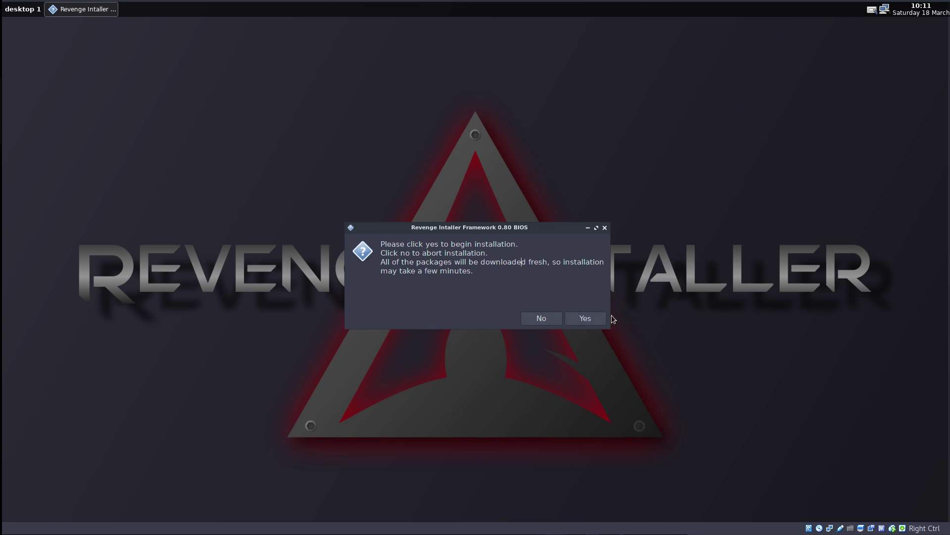
pyautogui.click(580, 315)
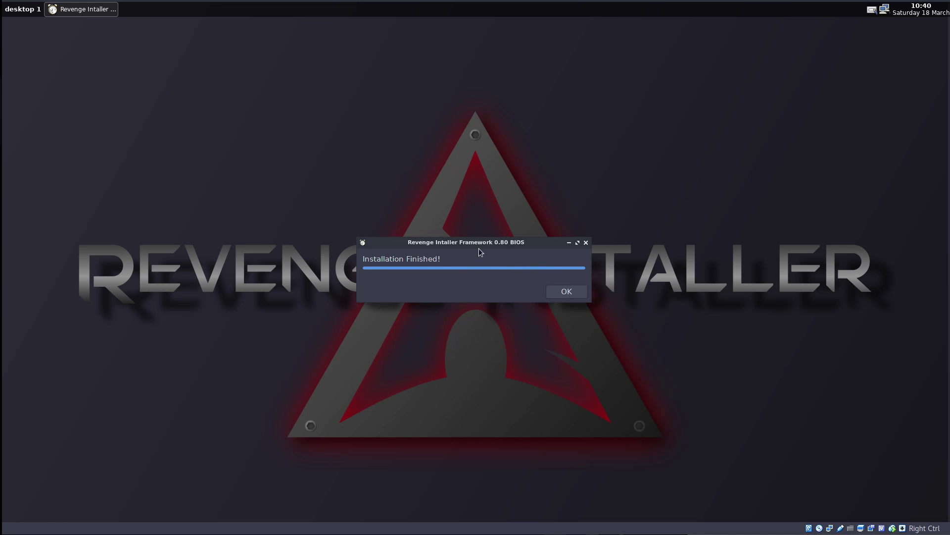
# - Acknowledge 'Installation Finished!' and choose Restart to reboot the VM
pyautogui.click(565, 290)
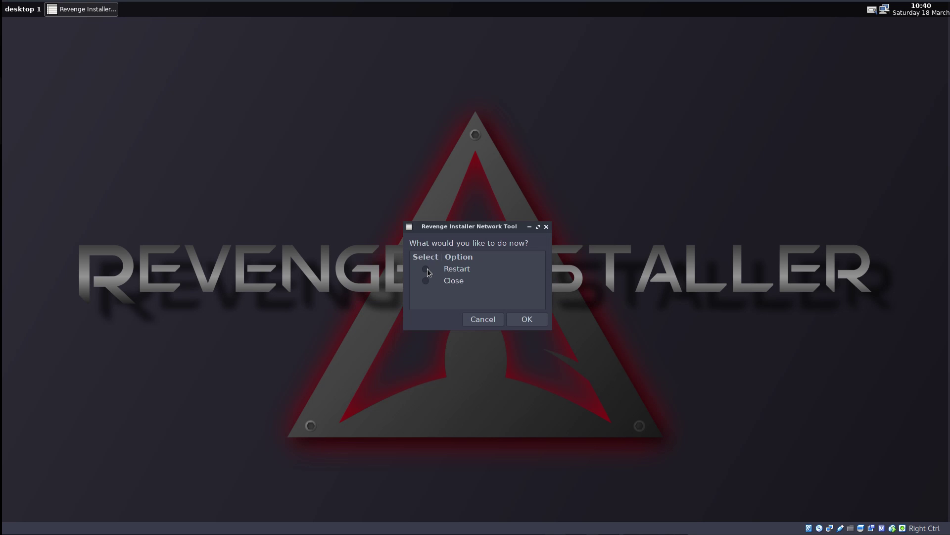
pyautogui.click(427, 268)
pyautogui.click(527, 319)
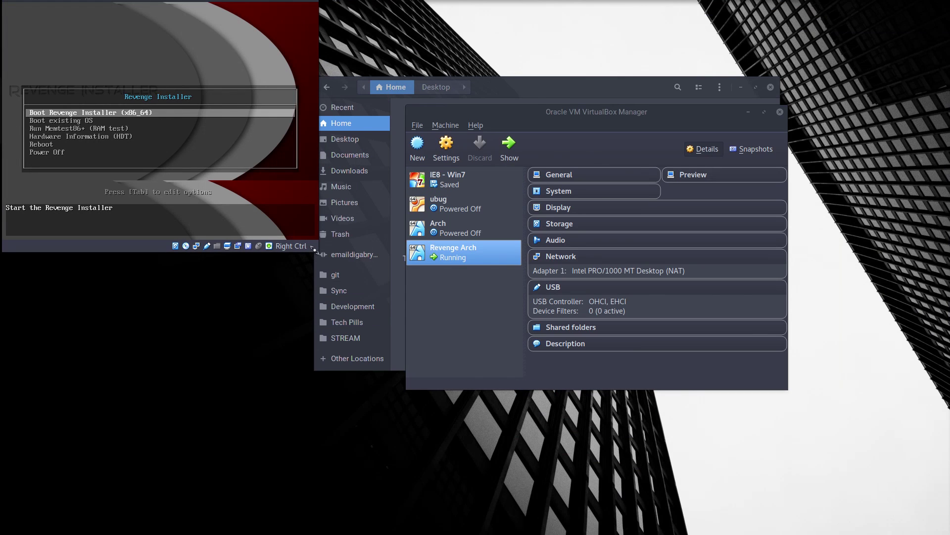
# - Power off the virtual machine from its boot menu
pyautogui.press('Down')
pyautogui.press('Up')
pyautogui.press('Down')
pyautogui.press('Down')
pyautogui.press('Down')
pyautogui.press('Down')
pyautogui.press('Down')
pyautogui.press('Return')
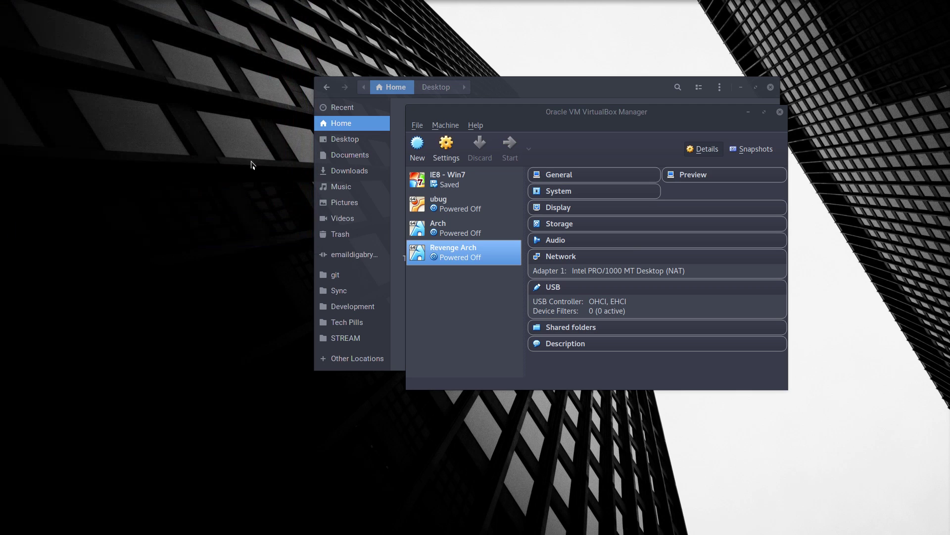
# - Eject the installer disc from Revenge Arch's optical drive in Storage settings
pyautogui.rightClick(483, 254)
pyautogui.click(497, 262)
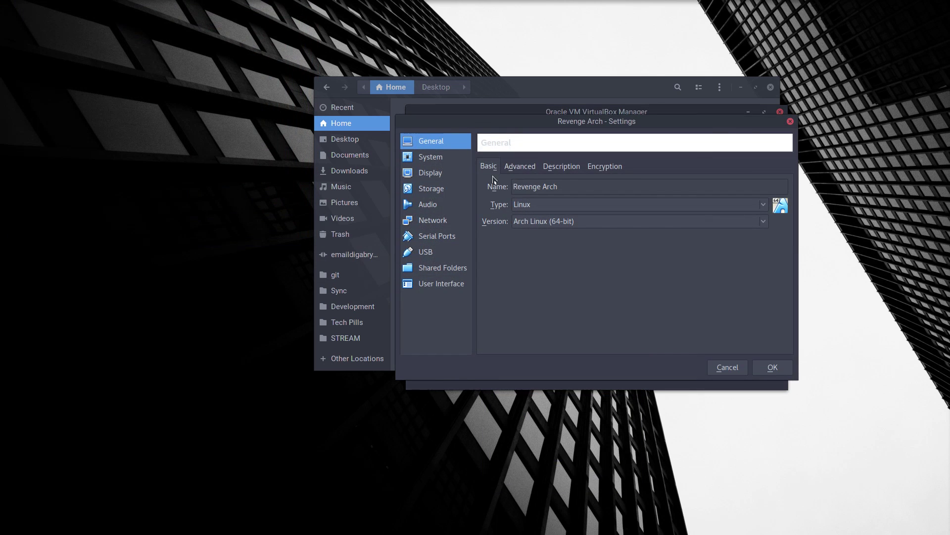
pyautogui.click(431, 188)
pyautogui.click(558, 192)
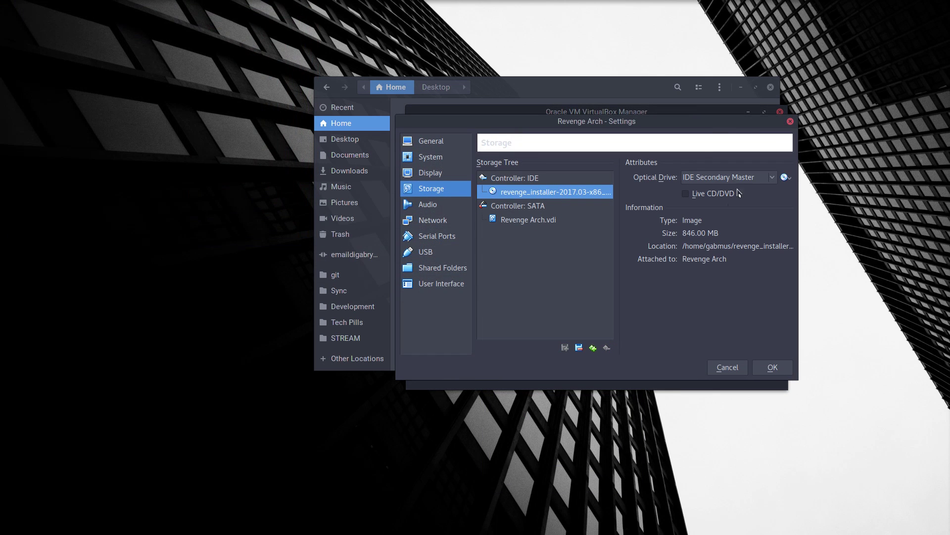
pyautogui.click(765, 178)
pyautogui.click(775, 176)
pyautogui.click(785, 177)
pyautogui.click(817, 228)
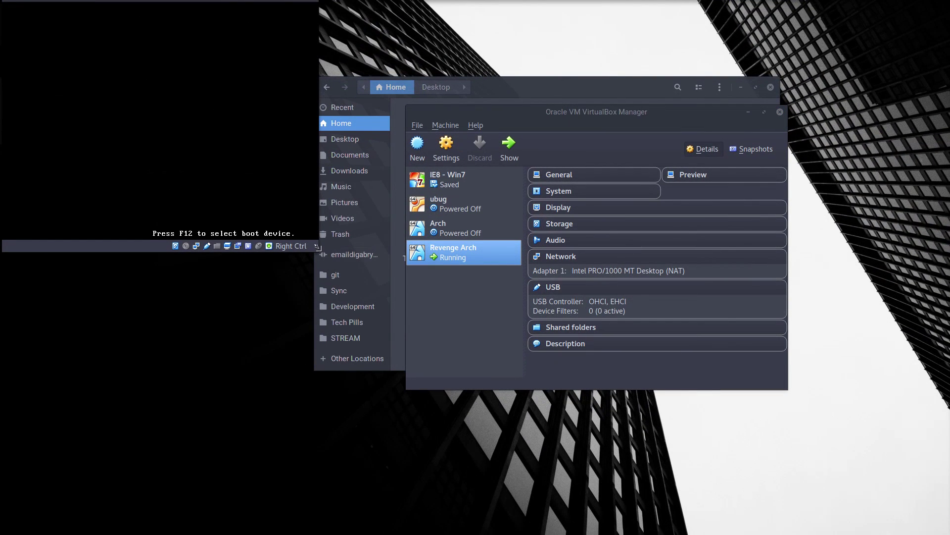
# - Enlarge the VM window and boot the Arch Linux entry from GRUB
pyautogui.moveTo(317, 251); pyautogui.dragTo(924, 530)
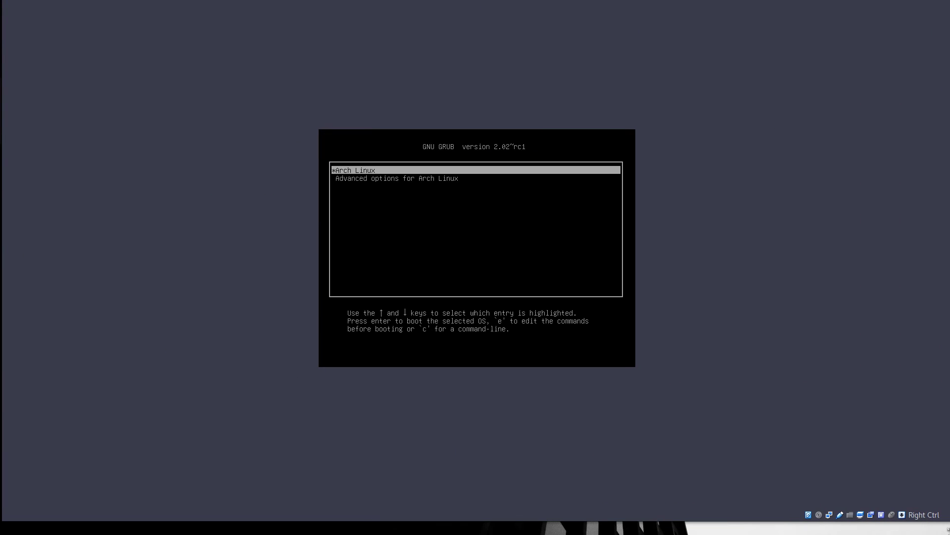
pyautogui.press('Up')
pyautogui.press('Down')
pyautogui.press('Up')
pyautogui.press('Return')
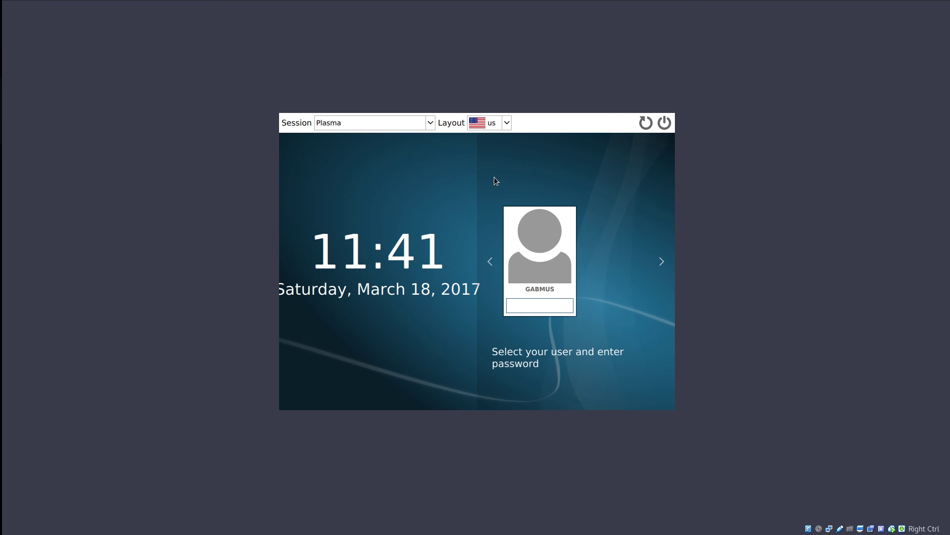
# - Keep the Plasma session and log in with the user's password
pyautogui.click(431, 124)
pyautogui.click(433, 125)
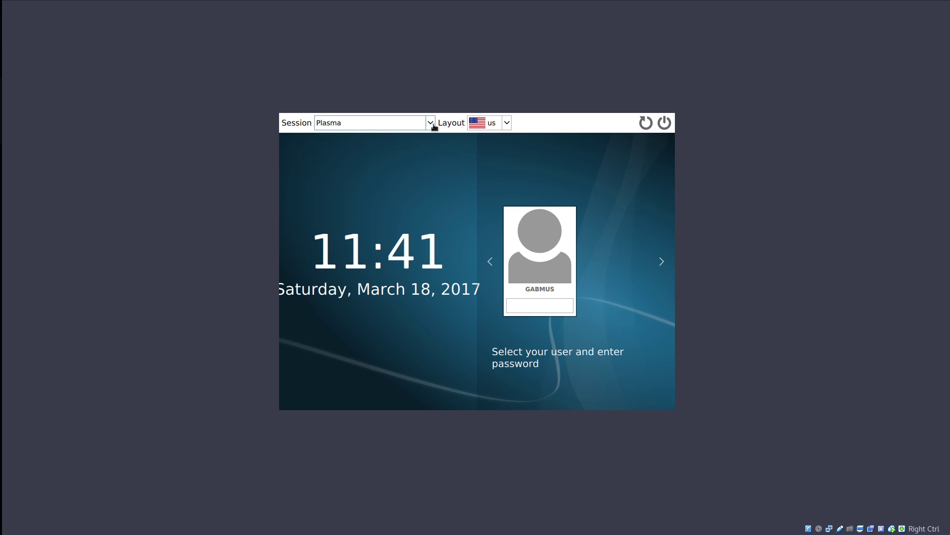
pyautogui.click(532, 305)
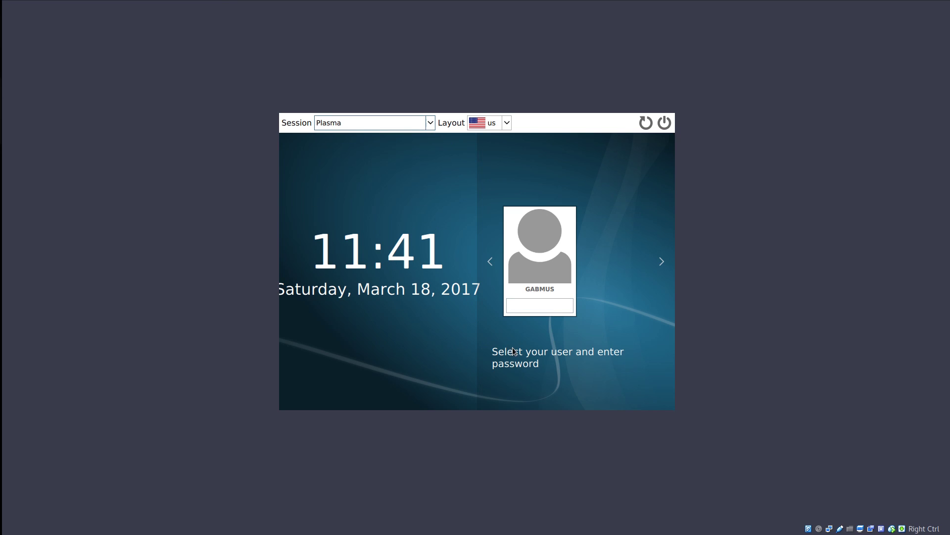
pyautogui.click(542, 307)
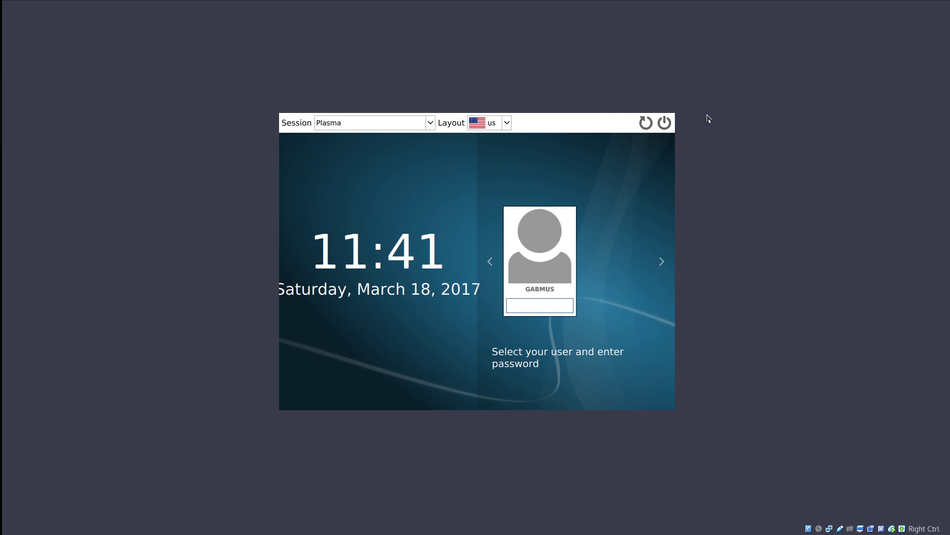
pyautogui.write('********')
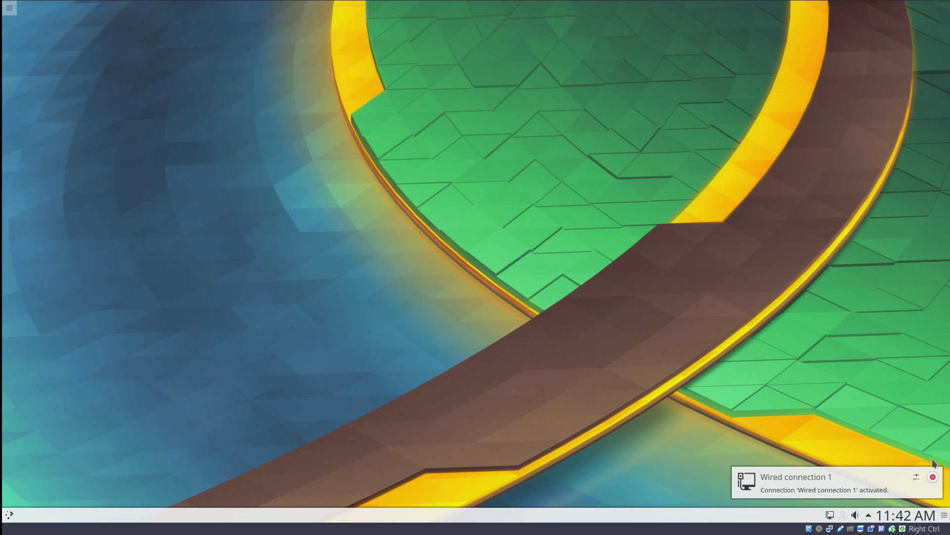
# - Try the desktop context menu and toolbox options, then bring up the application launcher
pyautogui.rightClick(460, 139)
pyautogui.click(436, 128)
pyautogui.click(8, 14)
pyautogui.click(10, 15)
pyautogui.click(12, 16)
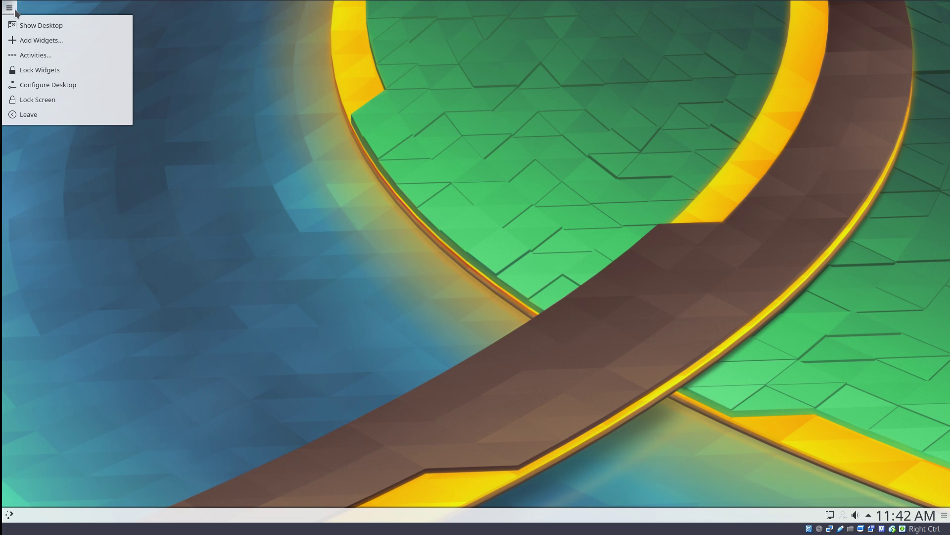
pyautogui.click(10, 9)
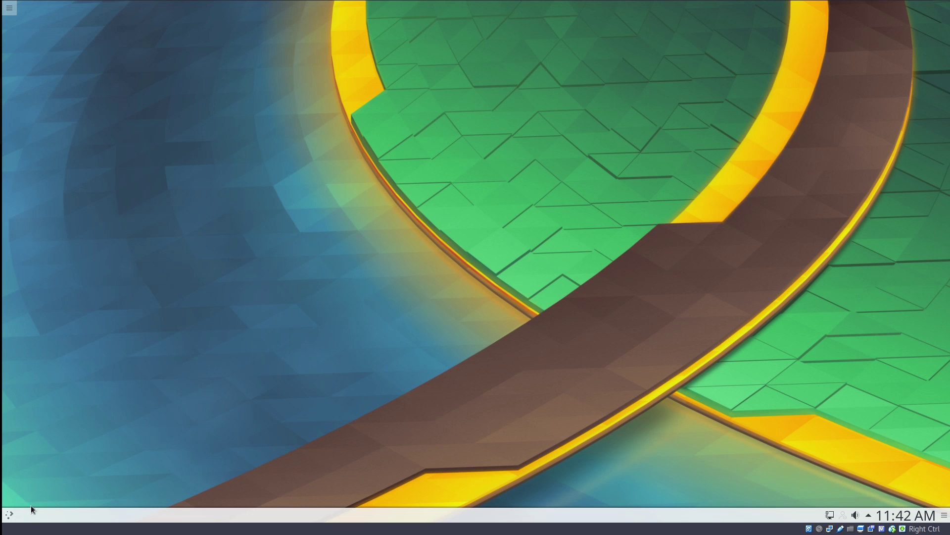
pyautogui.click(9, 514)
# - Start System Settings, then search 'about' to show About System and reposition its window
pyautogui.click(96, 278)
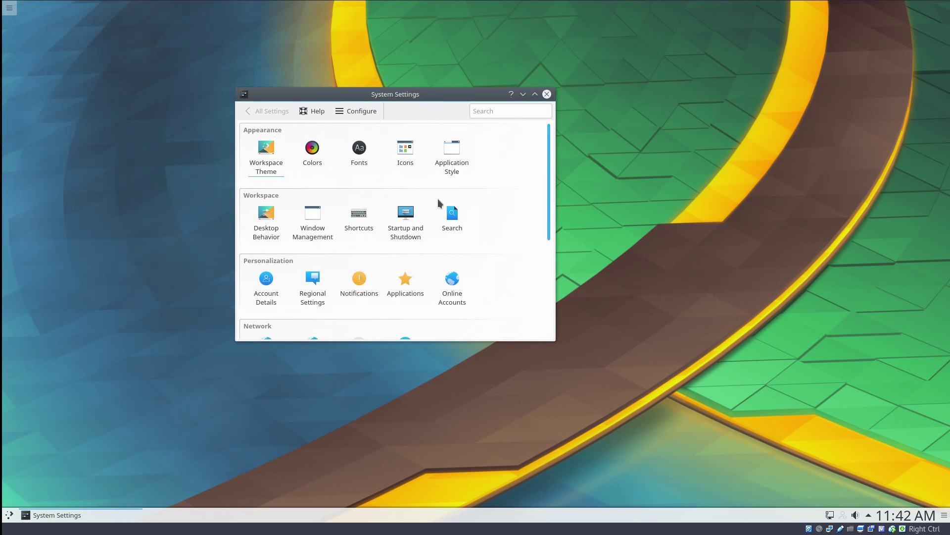
pyautogui.scroll(-3, 501, 271)
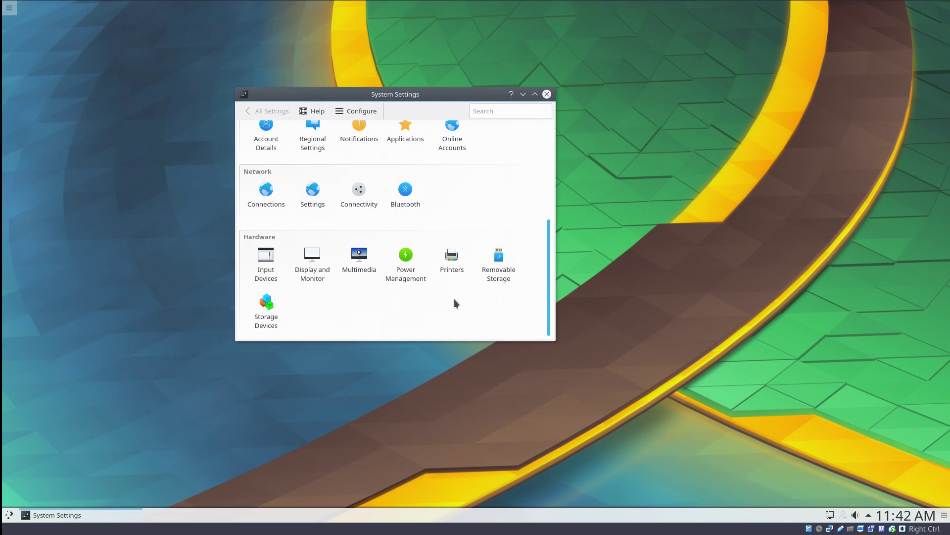
pyautogui.press('super')
pyautogui.write('about')
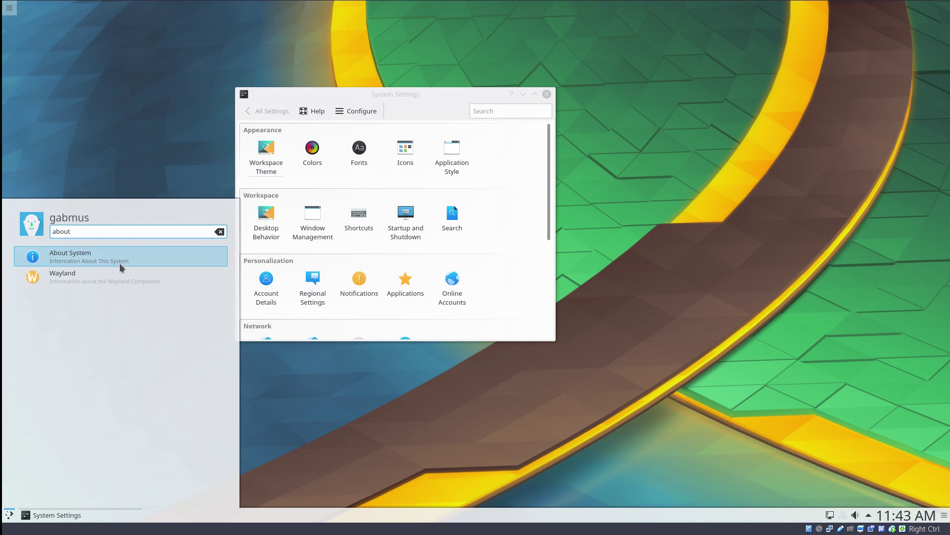
pyautogui.click(121, 262)
pyautogui.moveTo(519, 67); pyautogui.dragTo(302, 174)
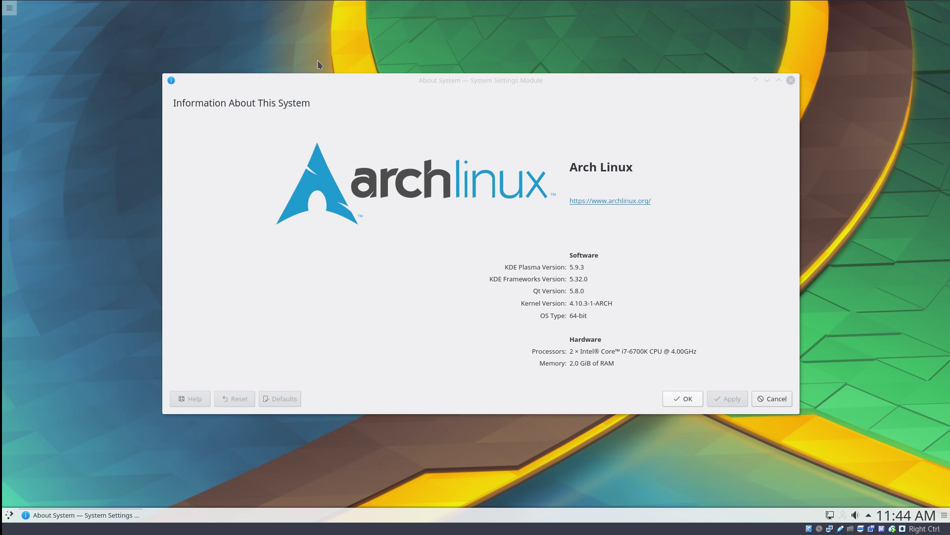
pyautogui.moveTo(331, 84); pyautogui.dragTo(363, 71)
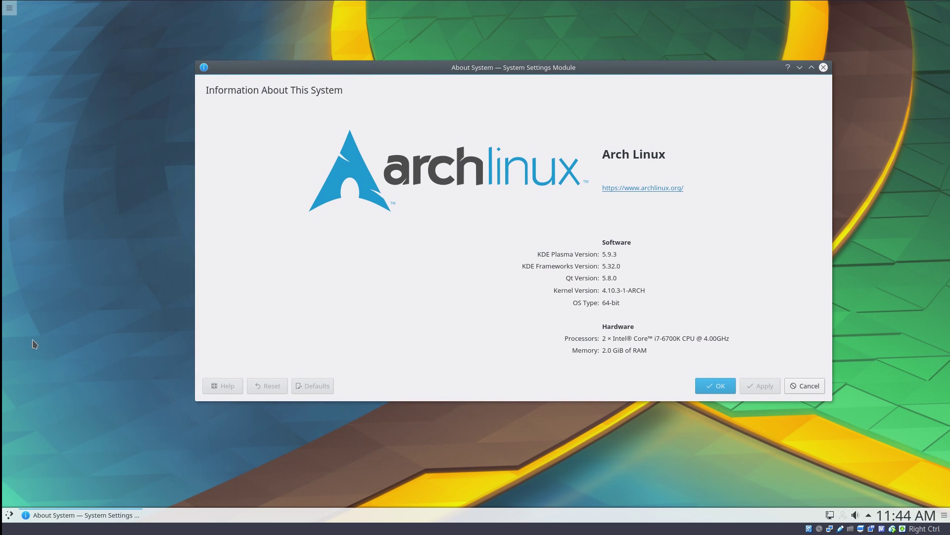
# - Browse the launcher's Utilities and System application categories to reach Konsole
pyautogui.click(9, 515)
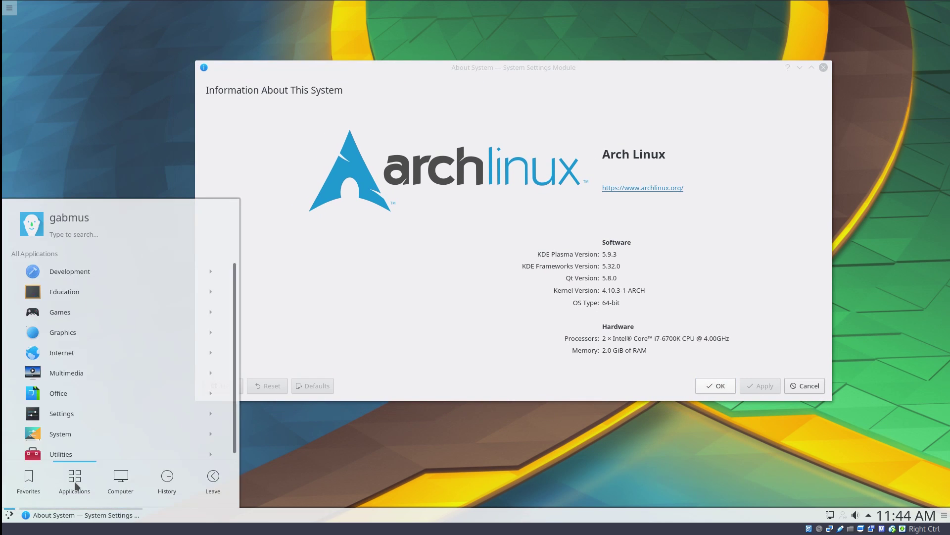
pyautogui.click(353, 475)
pyautogui.click(8, 516)
pyautogui.click(74, 477)
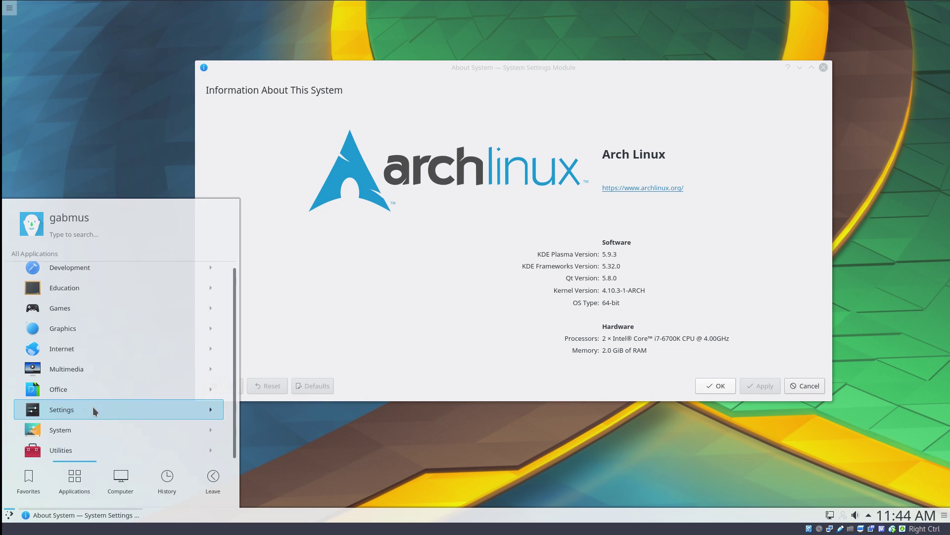
pyautogui.click(96, 450)
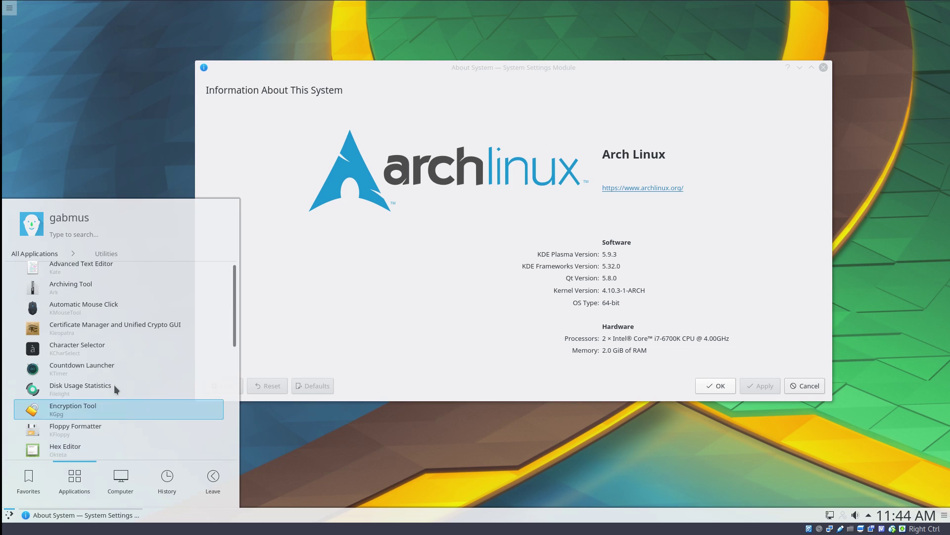
pyautogui.scroll(-3, 143, 388)
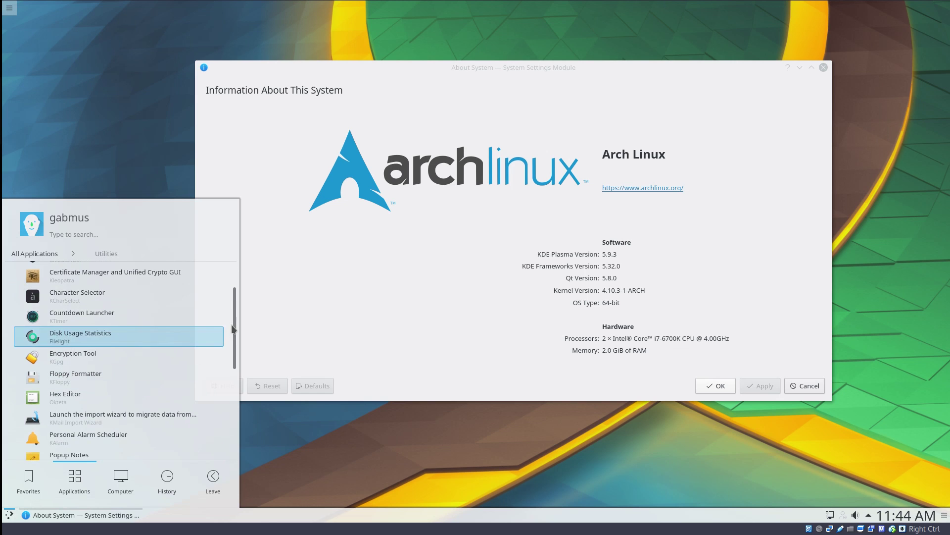
pyautogui.moveTo(234, 321)
pyautogui.mouseDown()
pyautogui.moveTo(233, 429)
pyautogui.moveTo(234, 332)
pyautogui.mouseUp()
pyautogui.press('Left')
pyautogui.click(125, 432)
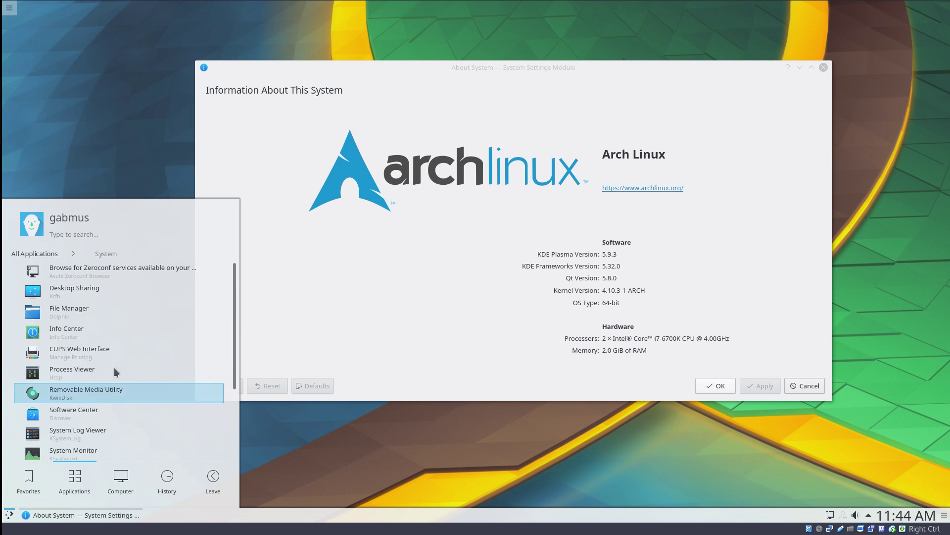
pyautogui.scroll(-3, 122, 362)
pyautogui.press('Left')
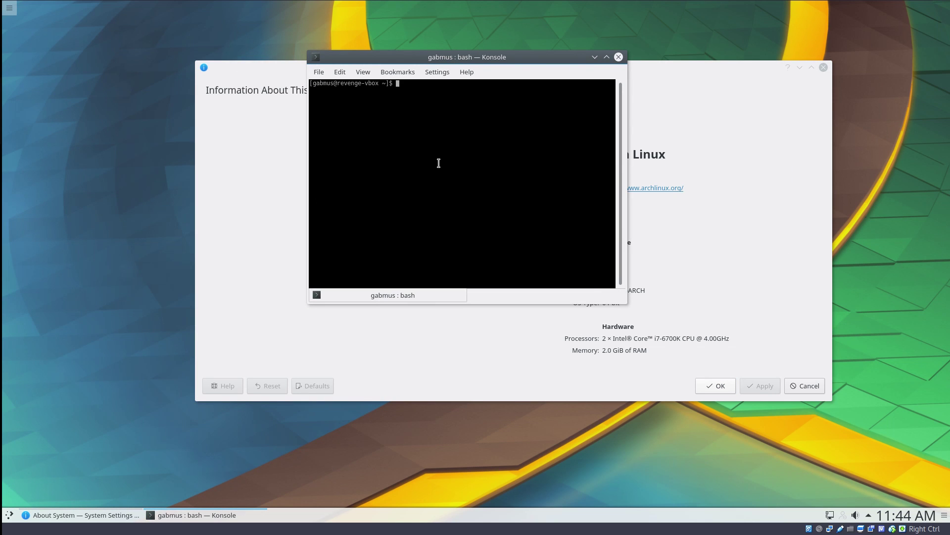
# - Run htop in Konsole and enlarge the terminal window to 130 x 38
pyautogui.write('htop')
pyautogui.press('Return')
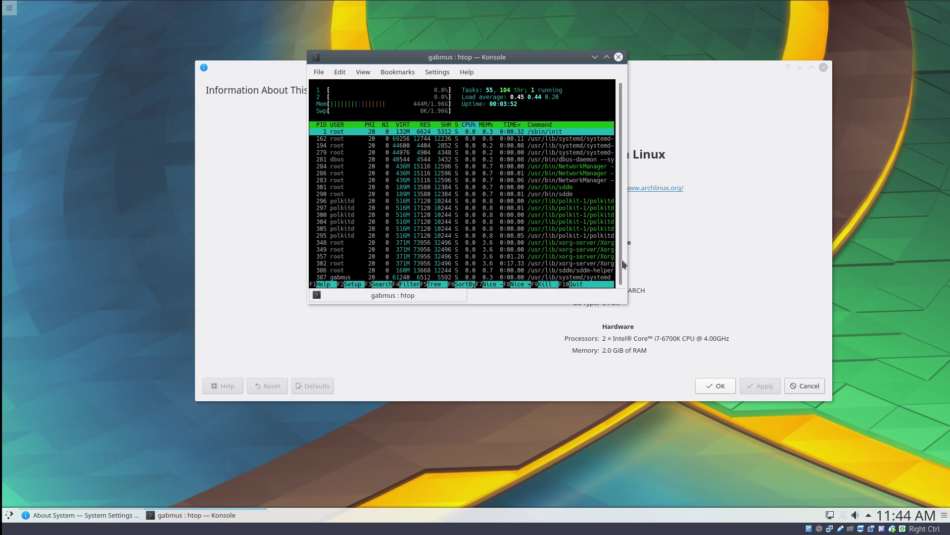
pyautogui.moveTo(627, 303); pyautogui.dragTo(737, 343)
# - Quit htop, close Konsole, open Dolphin with larger folder icons, and close About System
pyautogui.press('q')
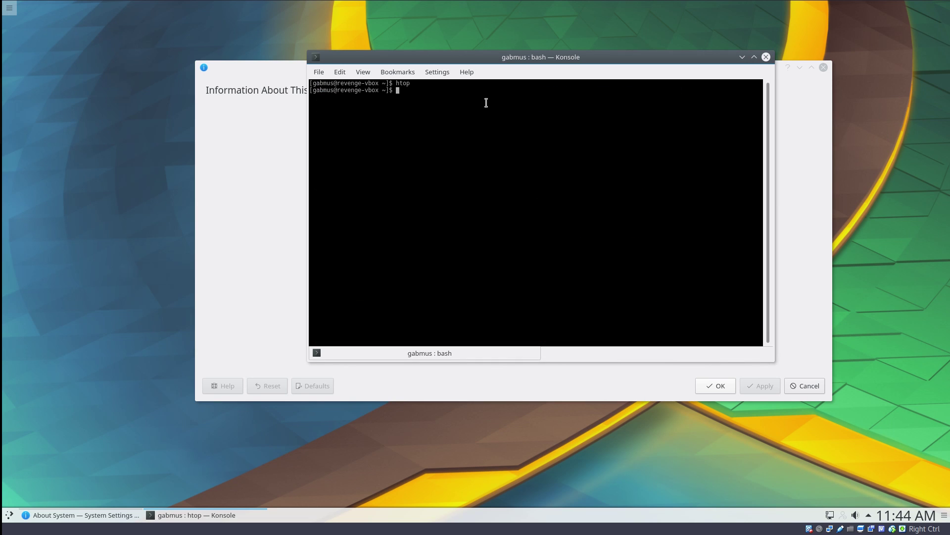
pyautogui.click(766, 57)
pyautogui.press('super')
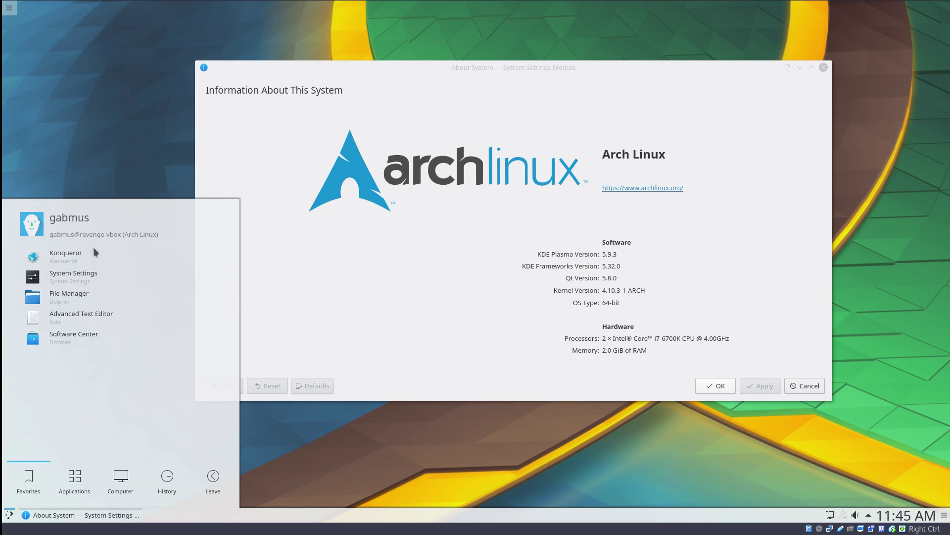
pyautogui.click(84, 297)
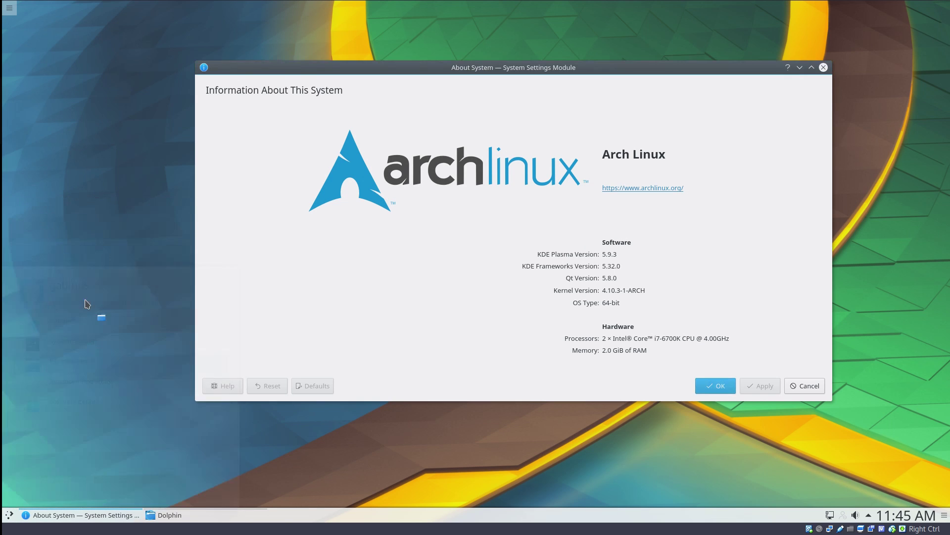
pyautogui.moveTo(172, 277); pyautogui.dragTo(203, 116)
pyautogui.moveTo(235, 340); pyautogui.dragTo(249, 341)
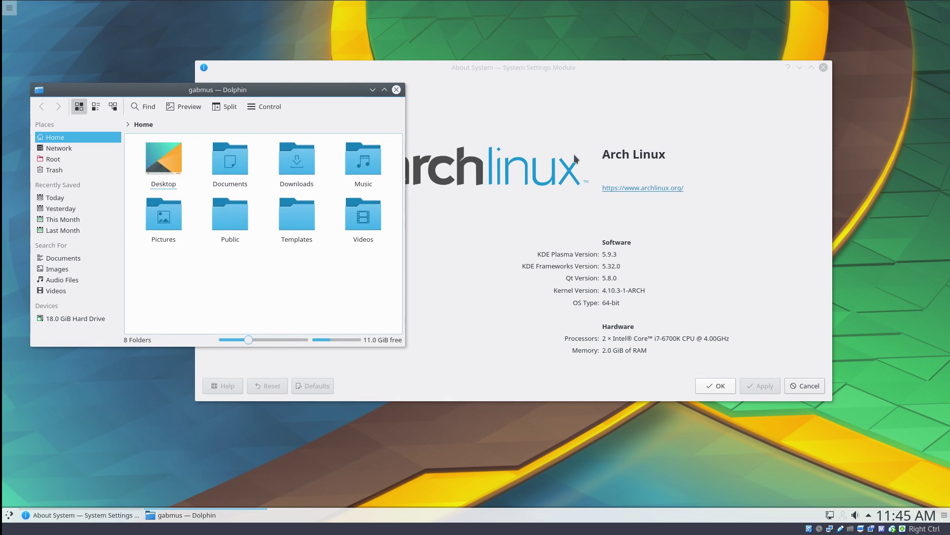
pyautogui.click(824, 68)
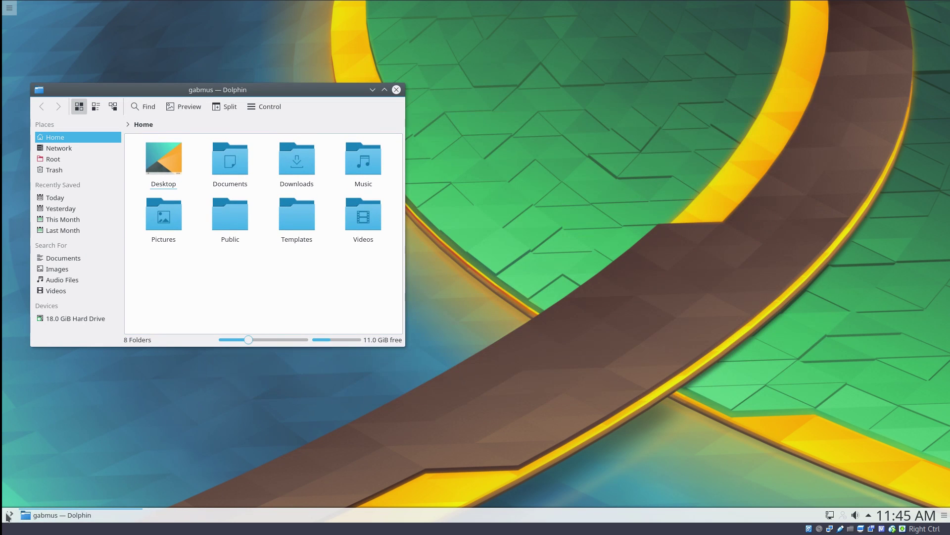
# - Scroll through the launcher's Utilities applications from Advanced Text Editor to Hex Editor
pyautogui.click(9, 515)
pyautogui.moveTo(83, 483)
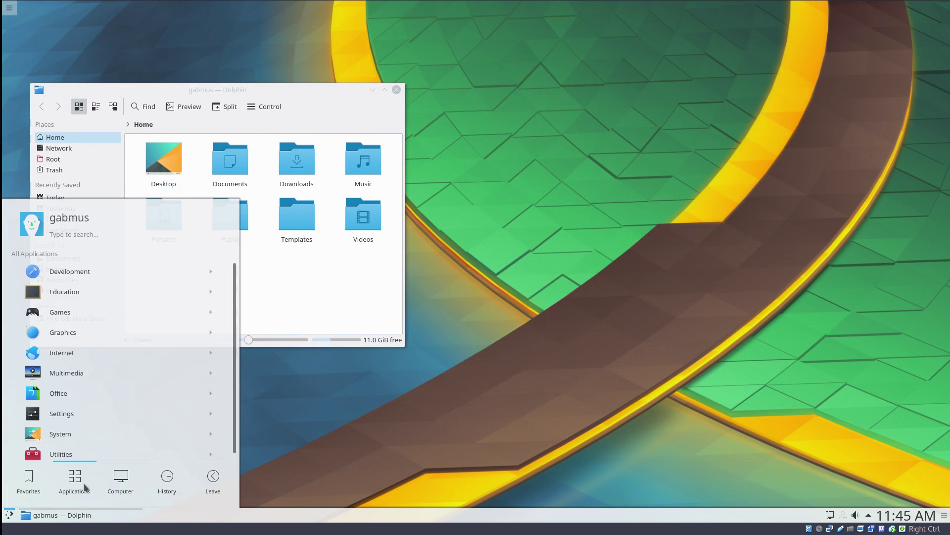
pyautogui.click(107, 452)
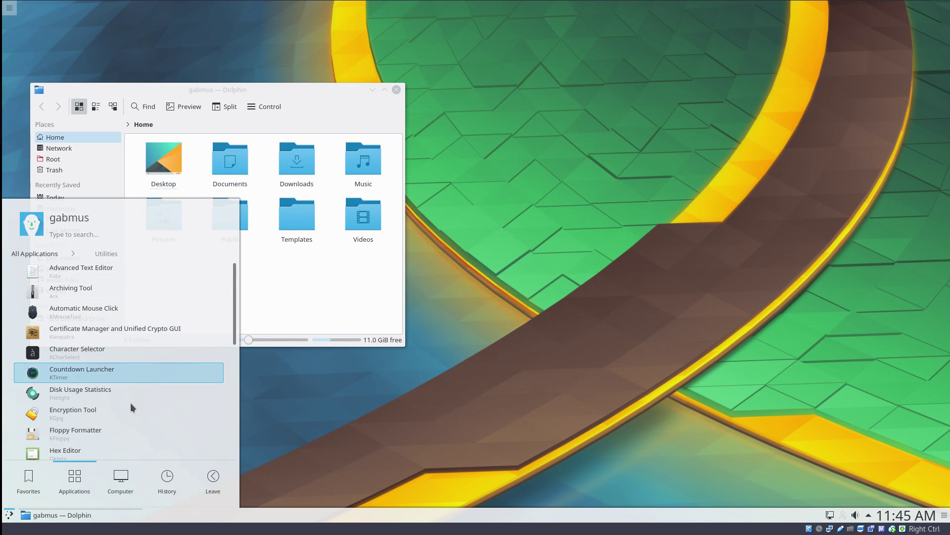
pyautogui.scroll(-1, 134, 396)
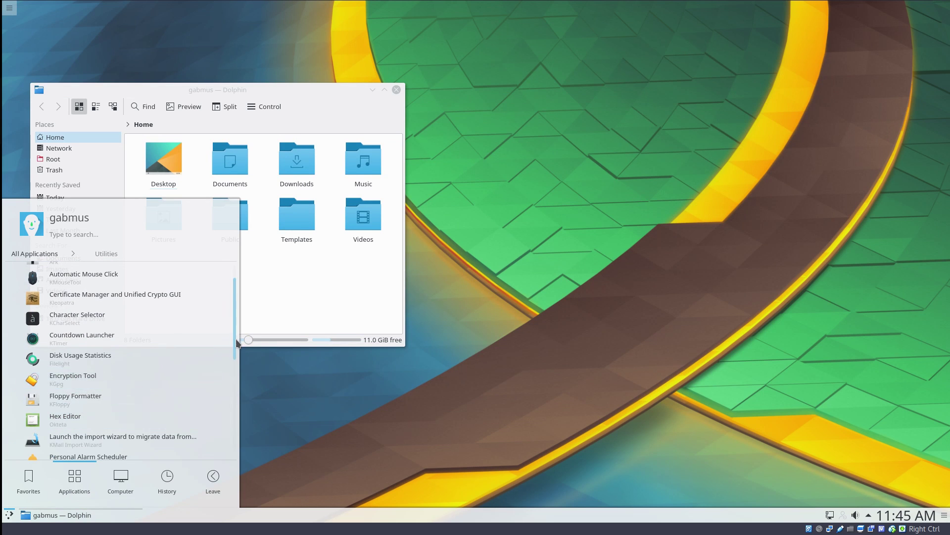
pyautogui.moveTo(236, 341); pyautogui.dragTo(235, 431)
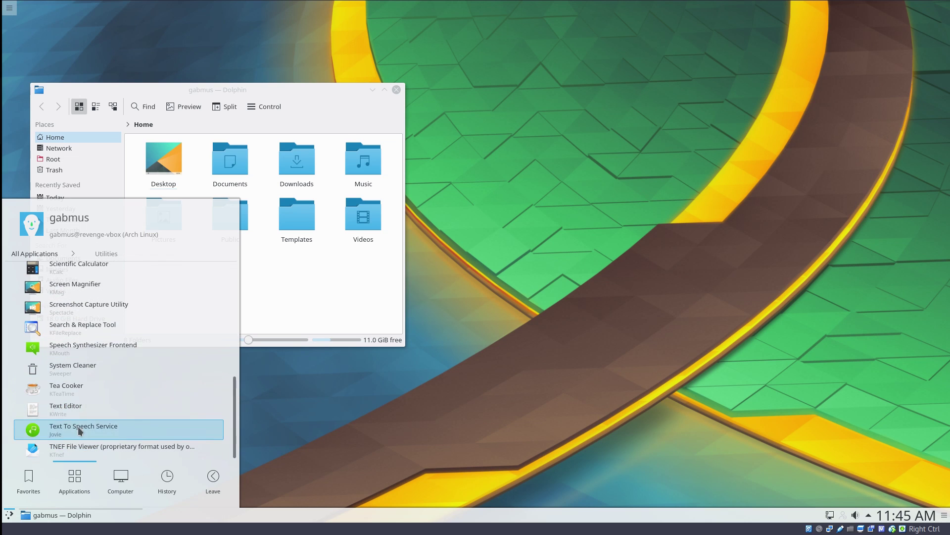
pyautogui.scroll(4, 231, 411)
pyautogui.moveTo(236, 370); pyautogui.dragTo(239, 255)
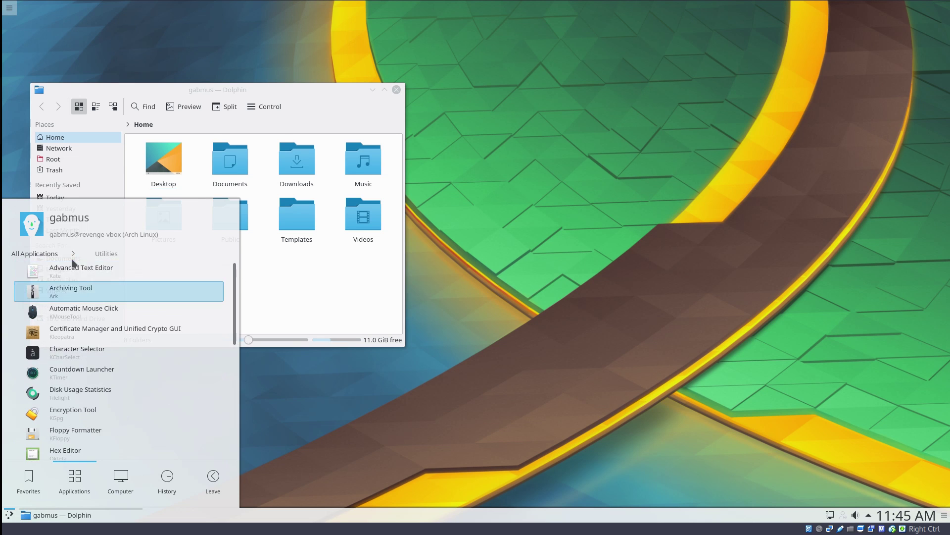
# - Open and close KTimer, then launch QupZilla from the launcher's Internet category
pyautogui.click(91, 373)
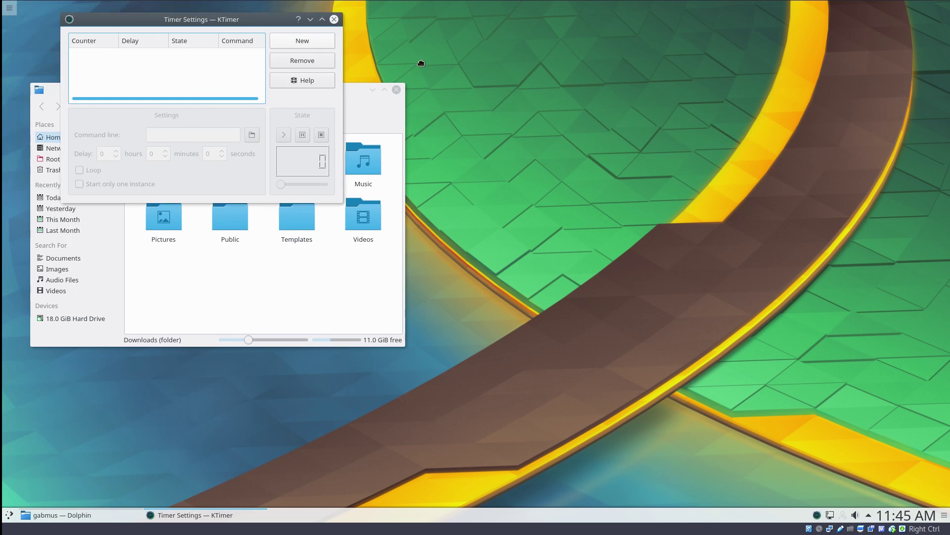
pyautogui.click(762, 97)
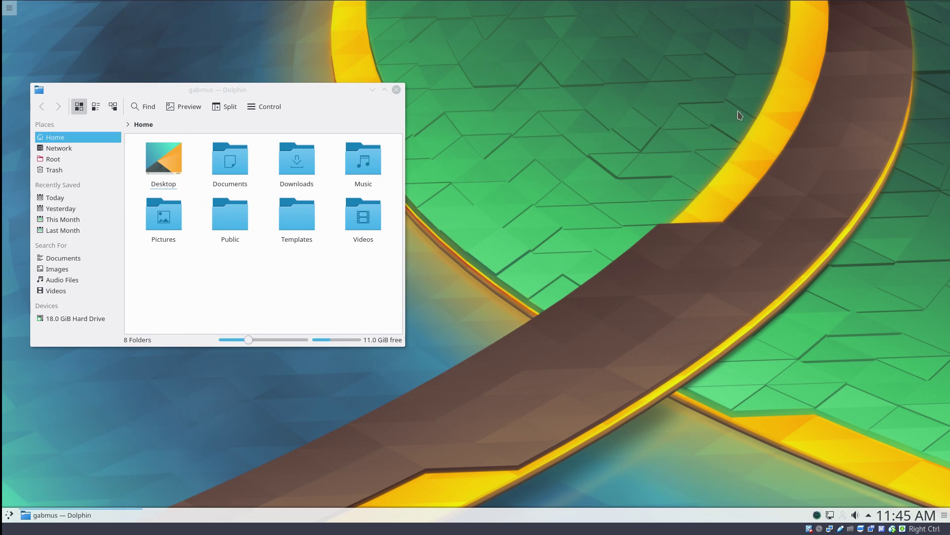
pyautogui.click(8, 515)
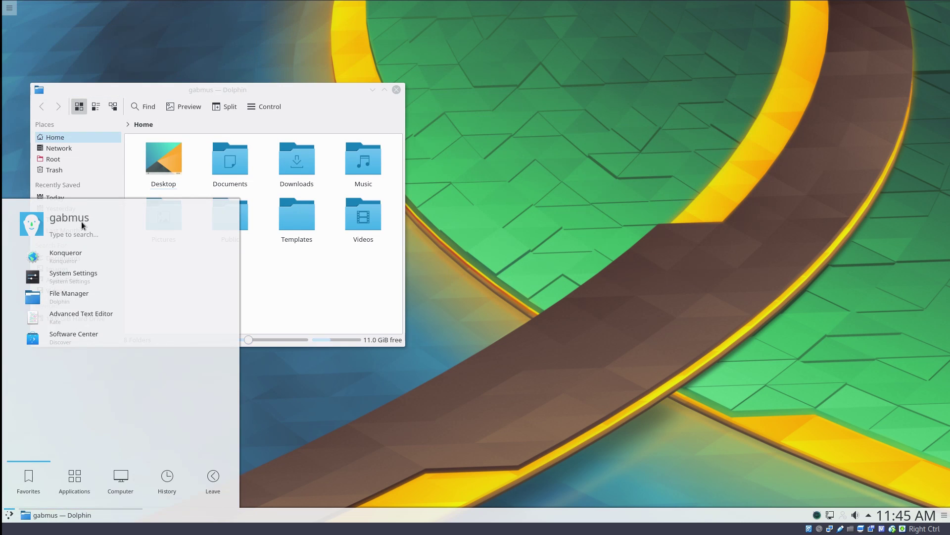
pyautogui.click(77, 482)
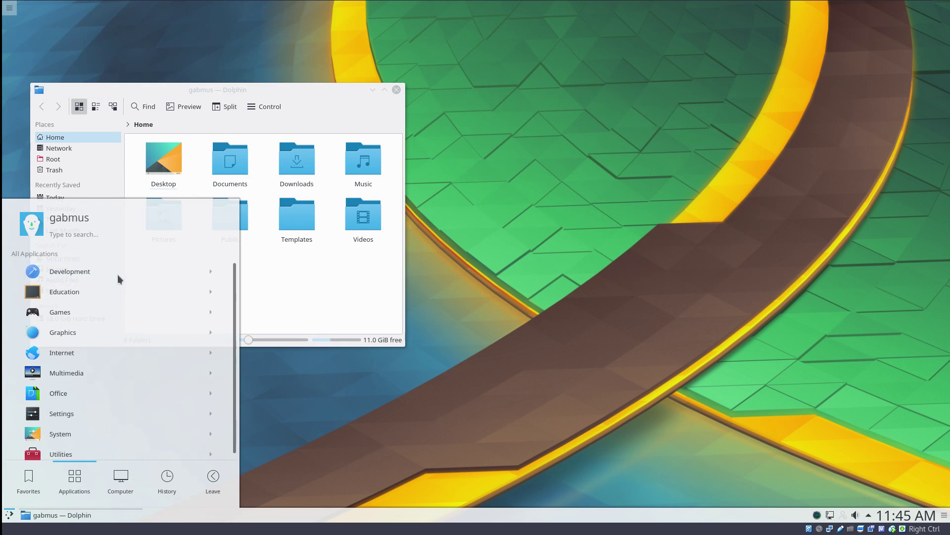
pyautogui.click(156, 293)
pyautogui.click(35, 253)
pyautogui.click(149, 352)
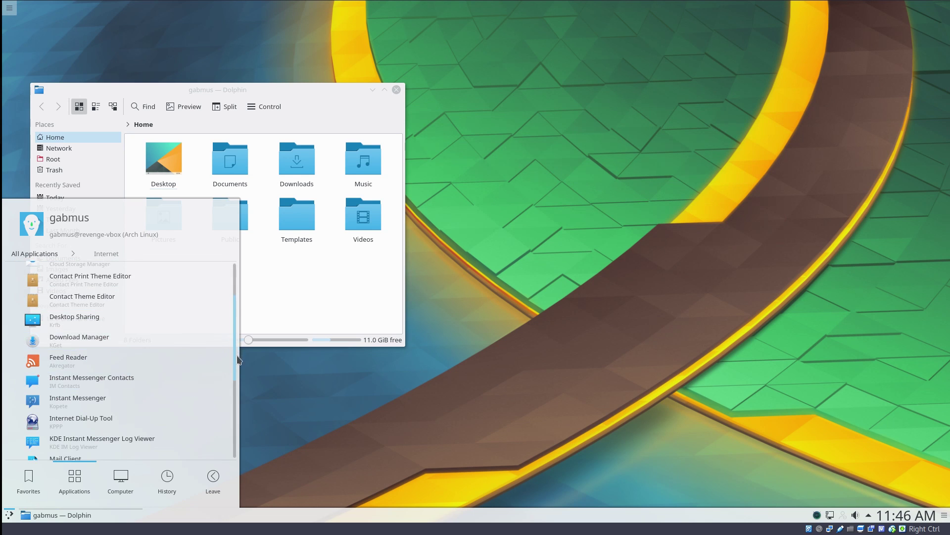
pyautogui.moveTo(235, 361); pyautogui.dragTo(236, 450)
pyautogui.click(139, 453)
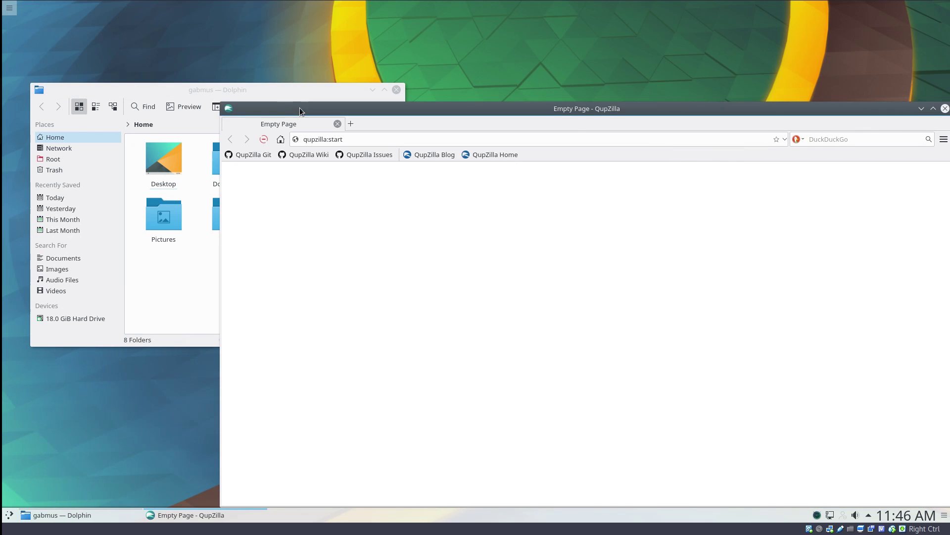
# - Load the Tech Pills site at techpills.technology in QupZilla's address bar
pyautogui.moveTo(300, 110); pyautogui.dragTo(265, 49)
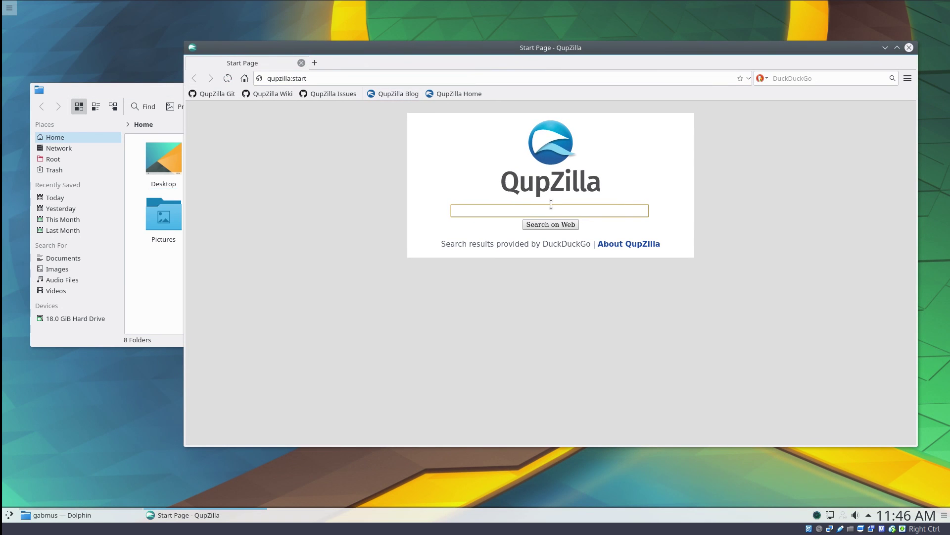
pyautogui.click(272, 81)
pyautogui.click(283, 80)
pyautogui.hotkey('ctrl', 'a')
pyautogui.write('tec')
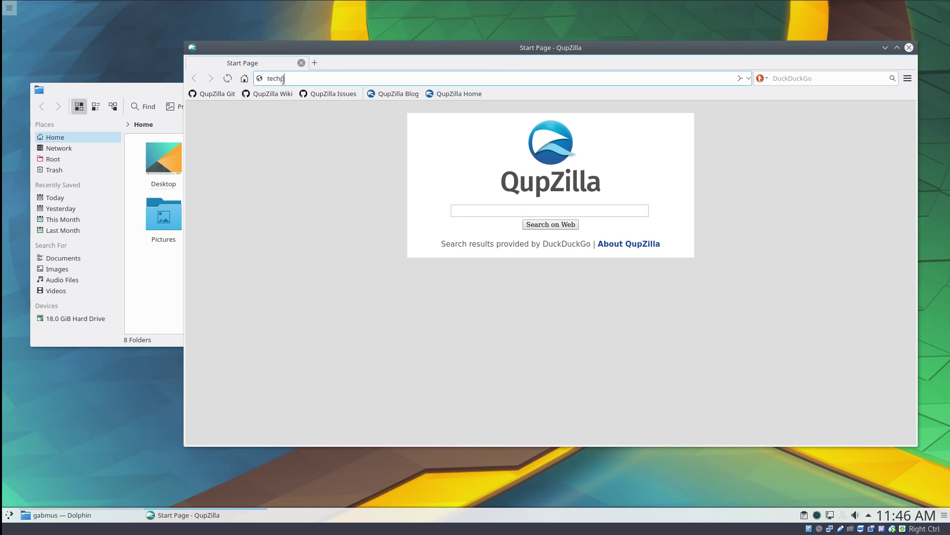
pyautogui.write('hhills.technology')
pyautogui.press('Return')
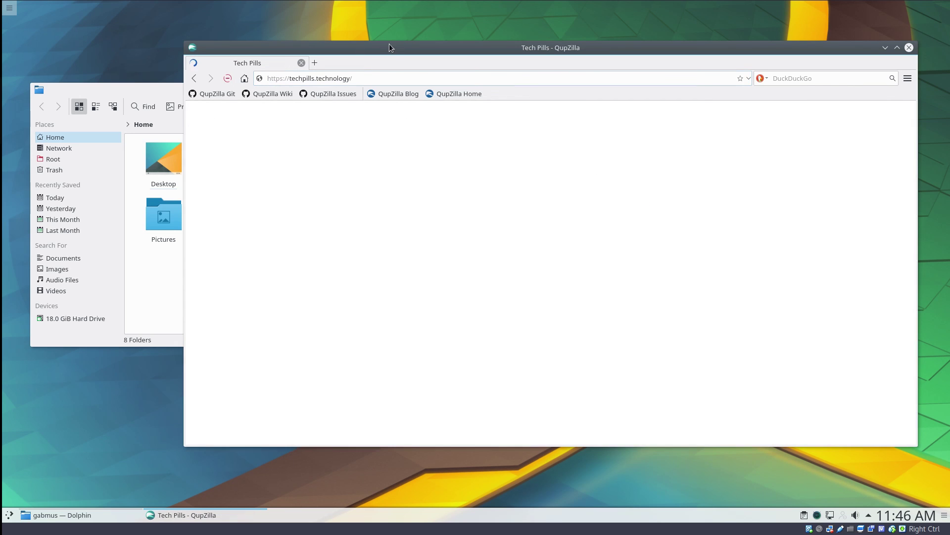
# - Scroll down and back up through the Tech Pills homepage
pyautogui.moveTo(396, 49); pyautogui.dragTo(344, 52)
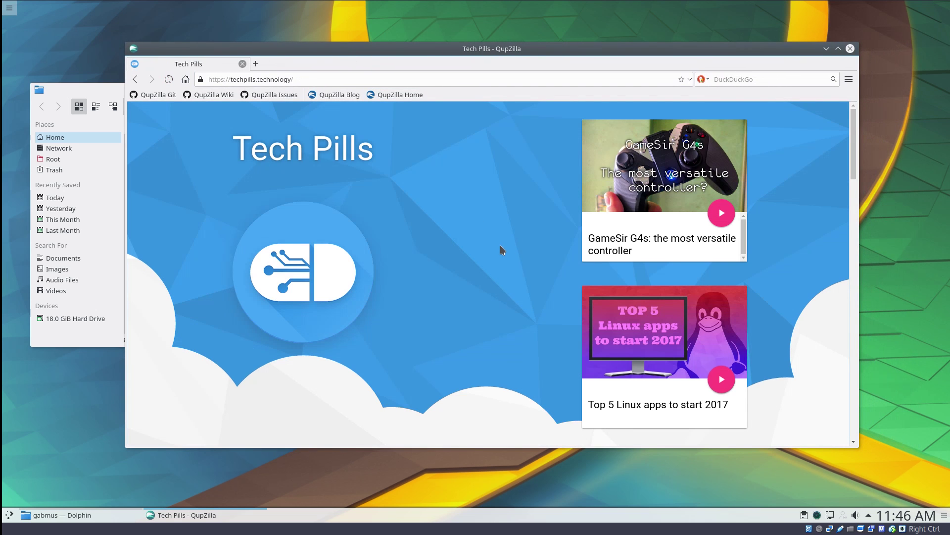
pyautogui.scroll(-2, 500, 245)
pyautogui.scroll(-15, 499, 243)
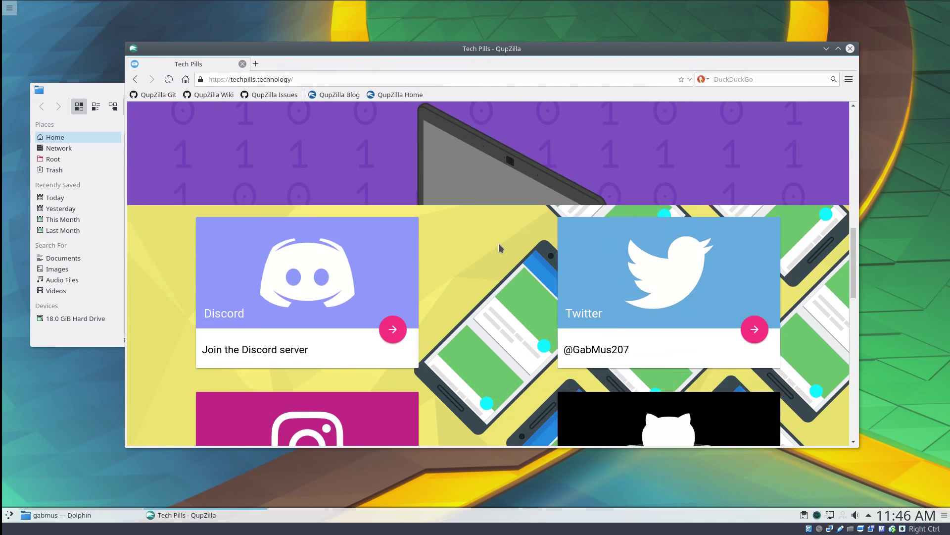
pyautogui.scroll(6, 495, 287)
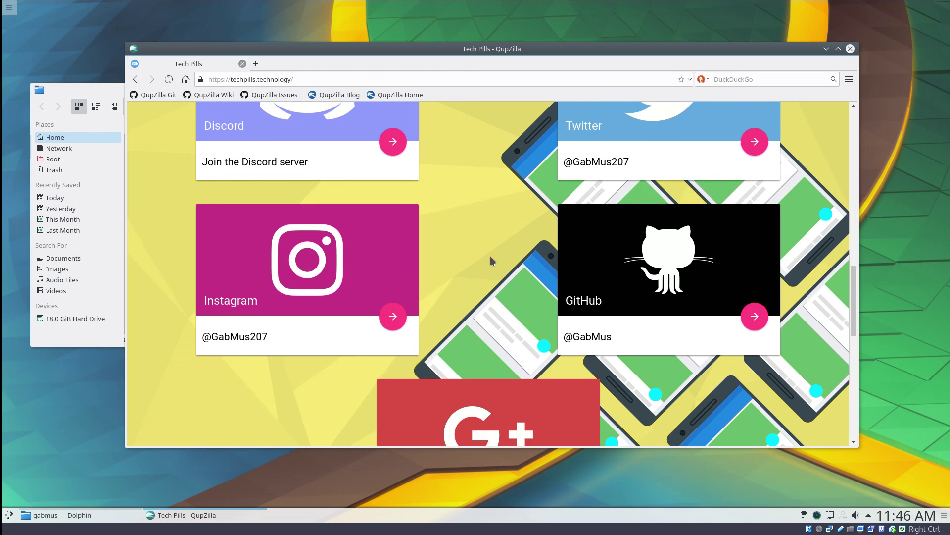
pyautogui.scroll(10, 489, 281)
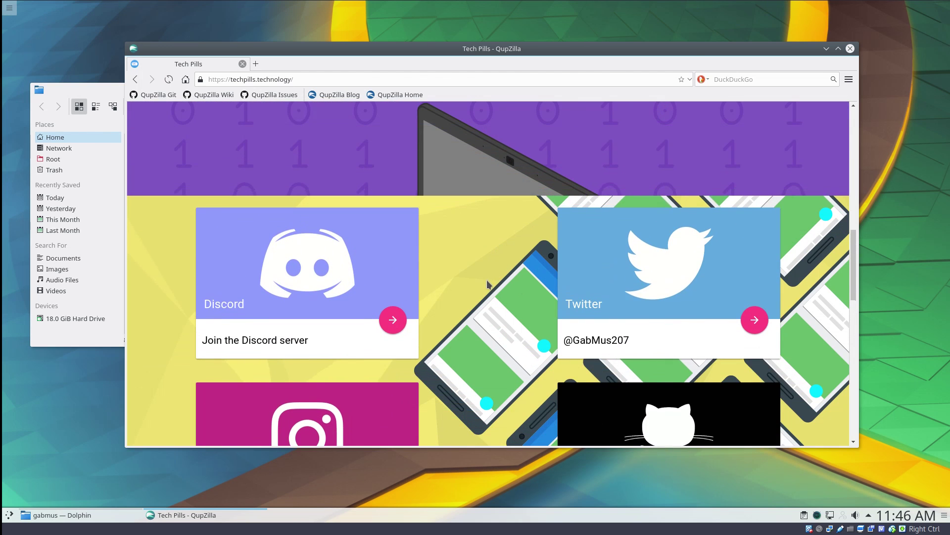
pyautogui.scroll(5, 478, 267)
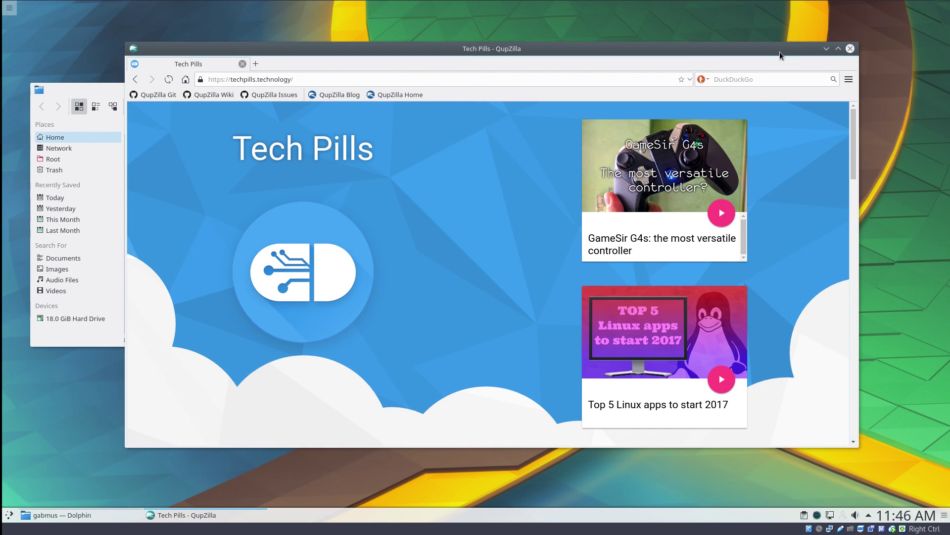
# - Close QupZilla and Dolphin, and dismiss the desktop's context menu
pyautogui.click(850, 48)
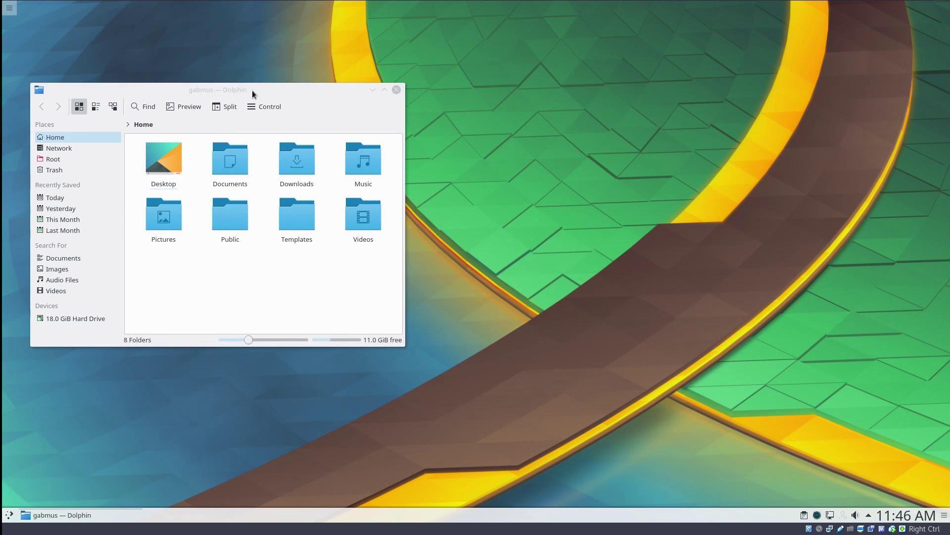
pyautogui.moveTo(251, 94); pyautogui.dragTo(633, 80)
pyautogui.click(674, 77)
pyautogui.rightClick(554, 33)
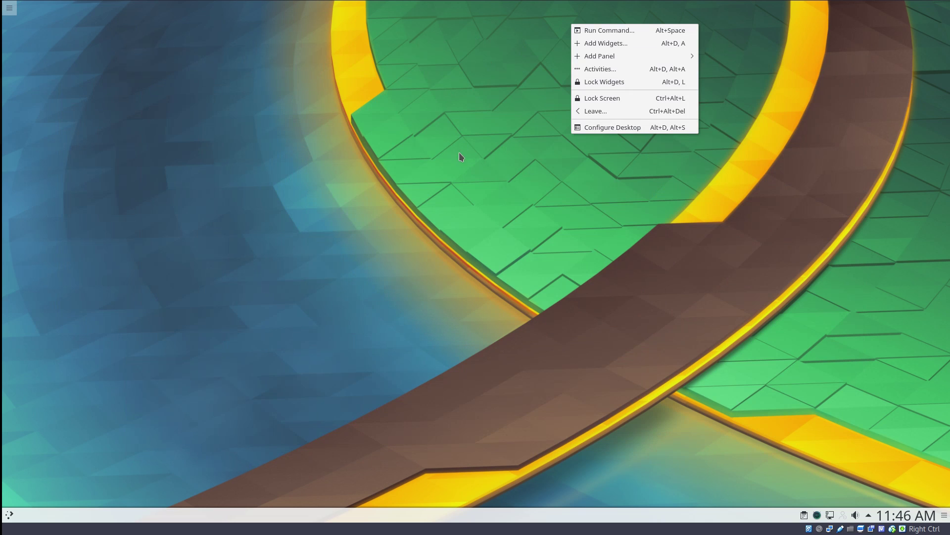
pyautogui.click(253, 34)
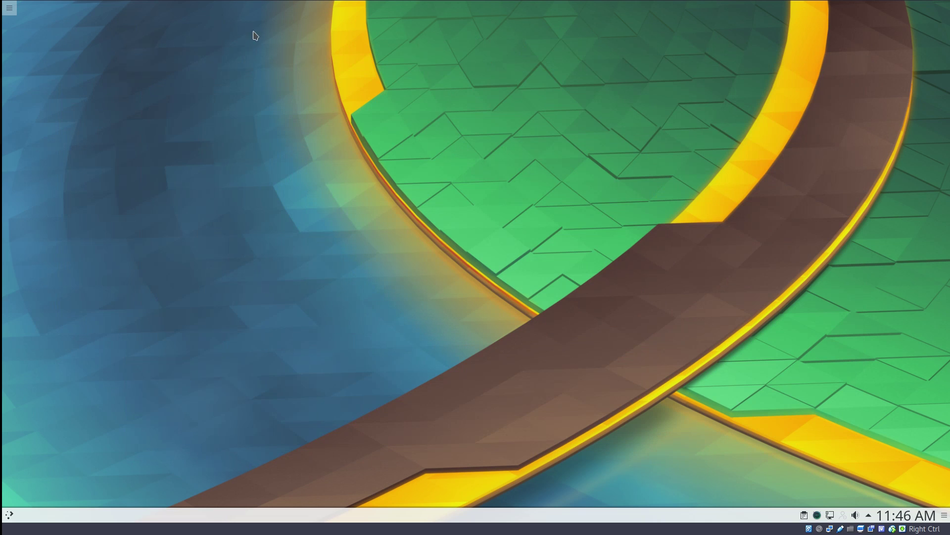
# - Quit KTimer from its tray icon and confirm with Yes
pyautogui.click(817, 516)
pyautogui.click(760, 95)
pyautogui.rightClick(817, 515)
pyautogui.click(829, 501)
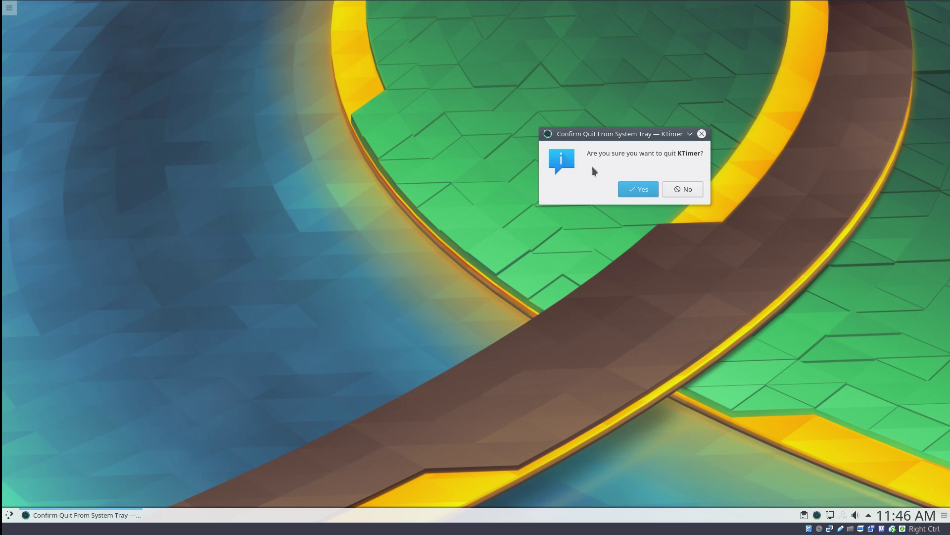
pyautogui.click(649, 189)
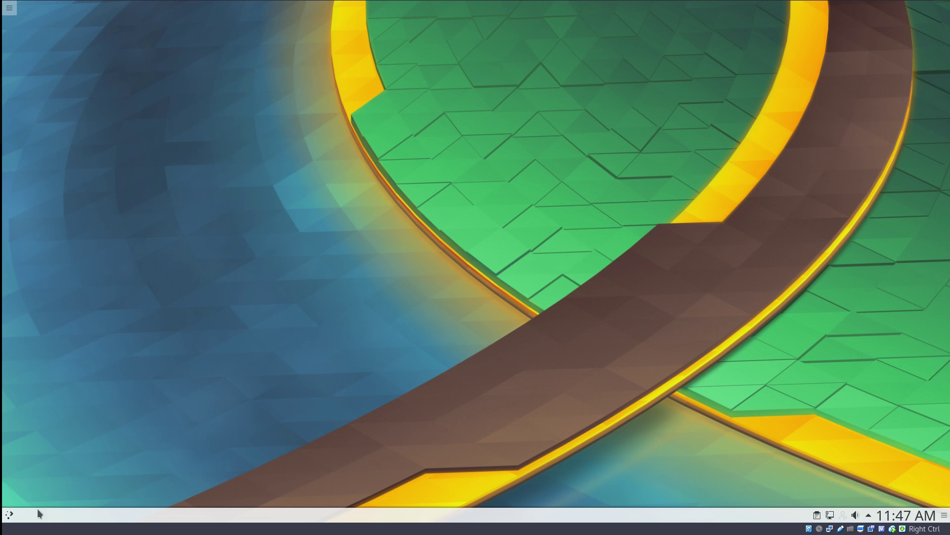
pyautogui.click(9, 516)
pyautogui.click(9, 516)
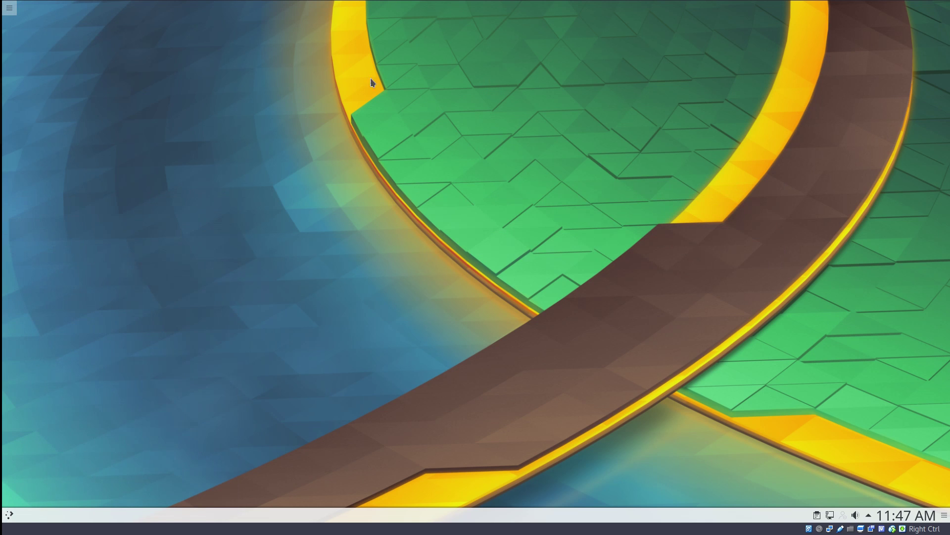